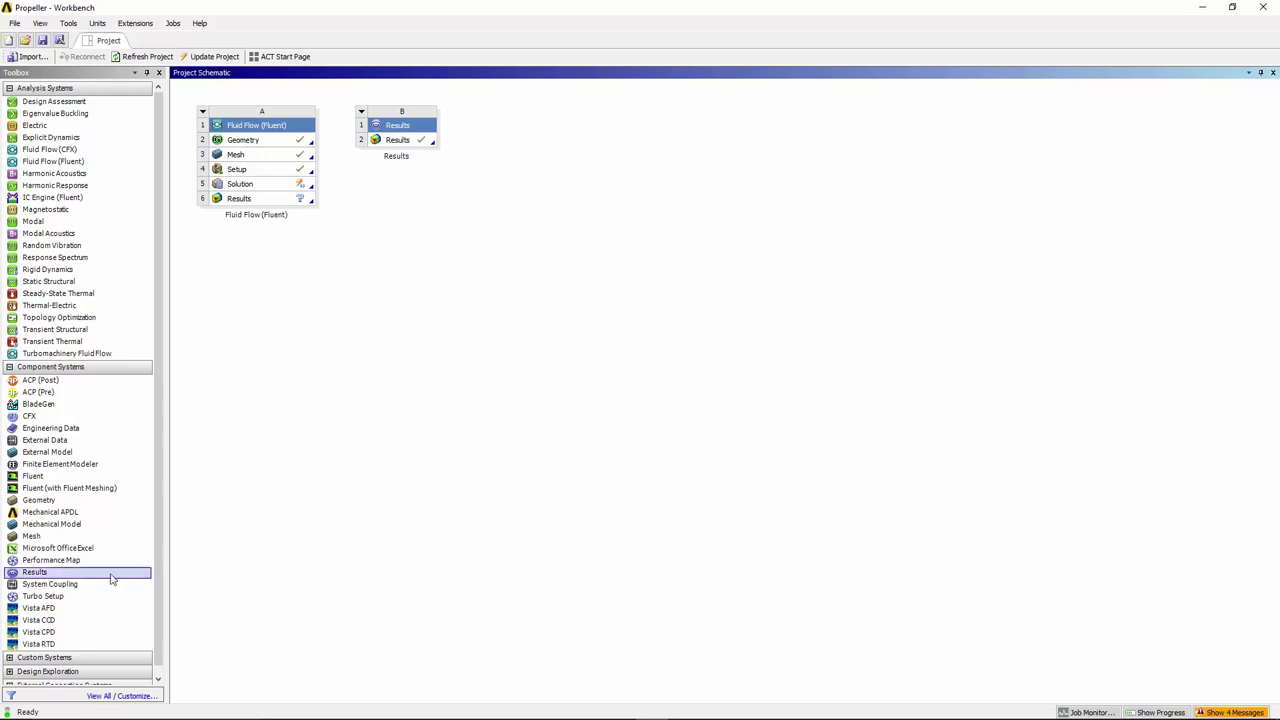
Add standalone Results system C to the propeller project and edit it in CFD-Post.
drag(14, 578, 533, 143)
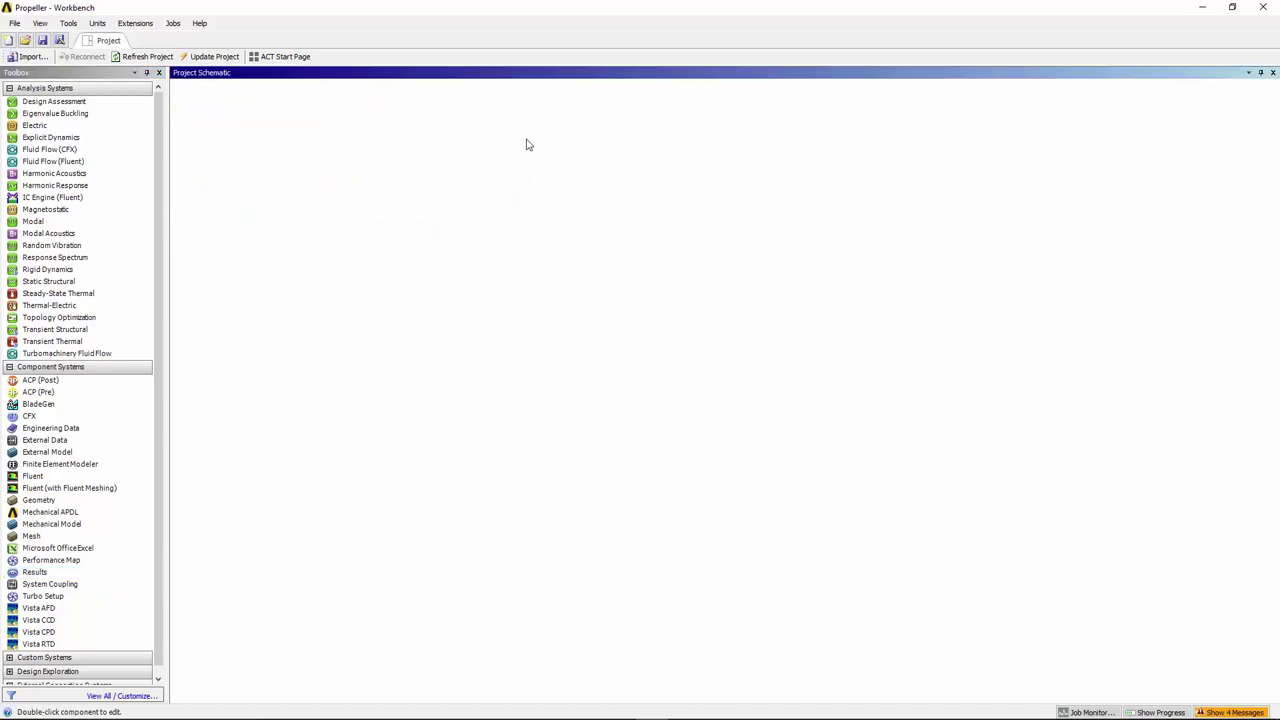
right_click(528, 142)
click(562, 147)
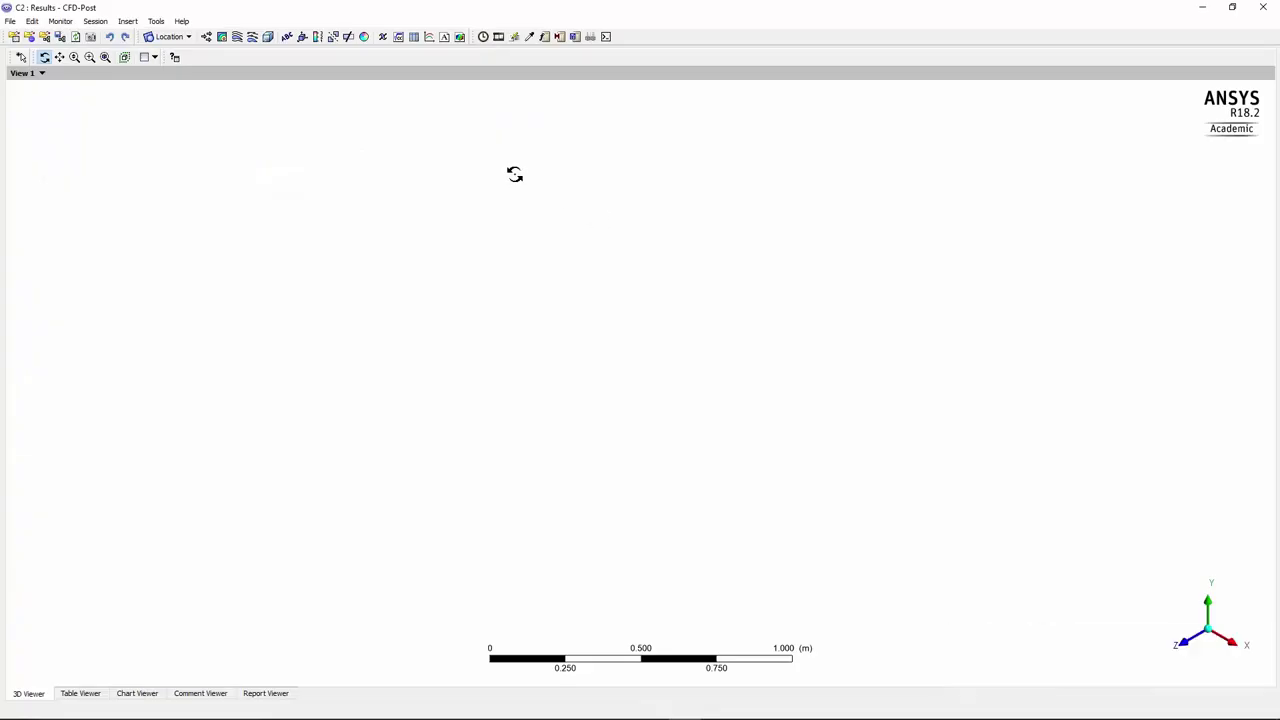
Load k2-1400.cdat from D:\propeller and accept the Global Variable Ranges notice.
click(10, 21)
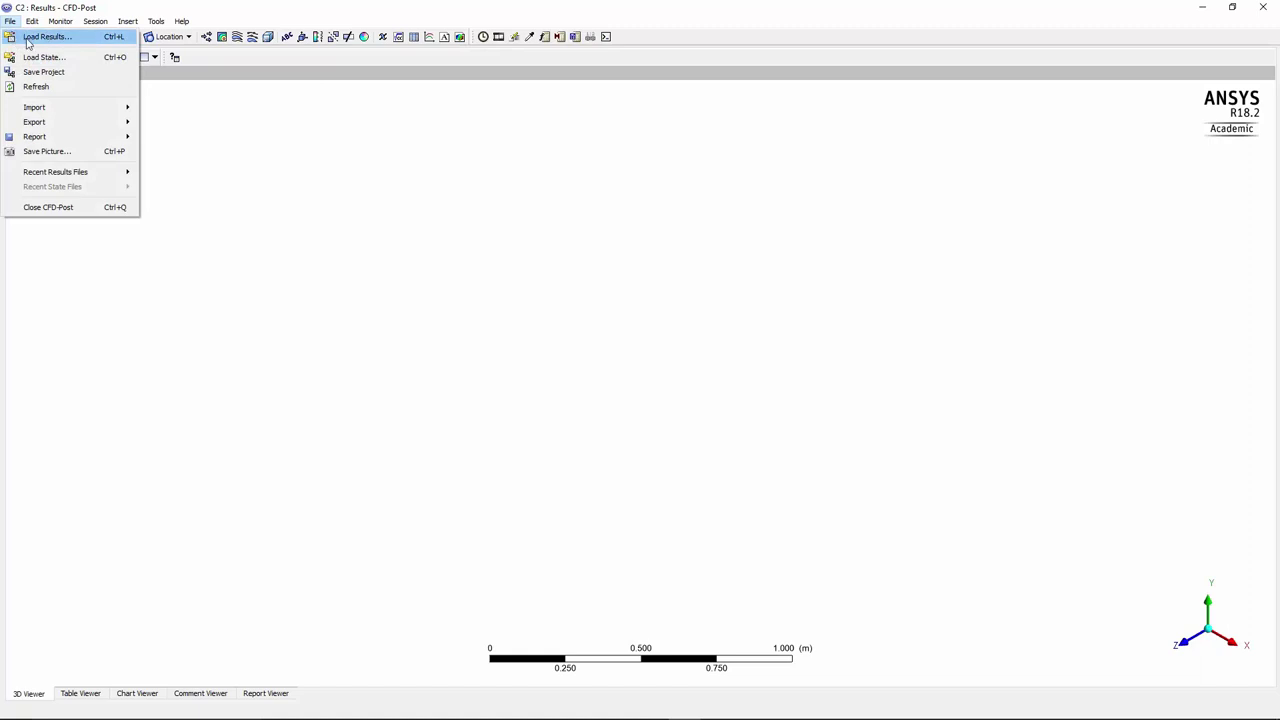
click(40, 37)
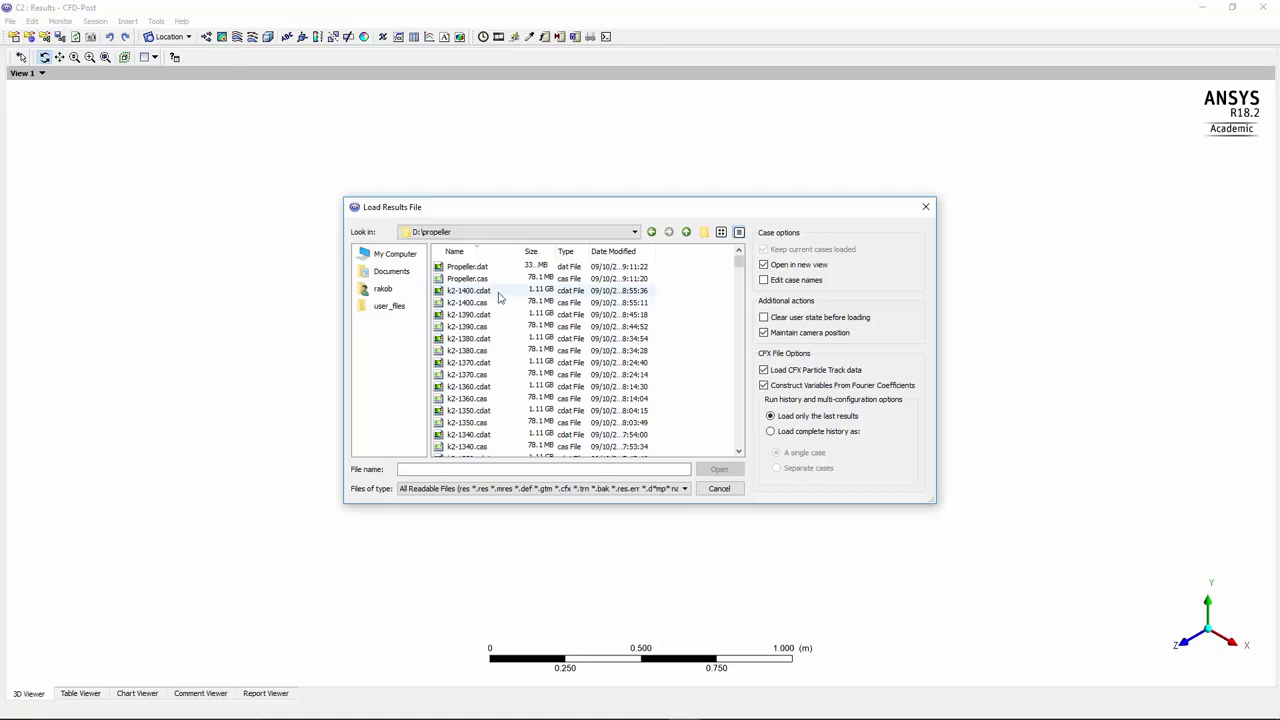
mouse_move(739, 262)
mouse_down()
mouse_move(738, 448)
mouse_move(739, 258)
mouse_up()
click(465, 291)
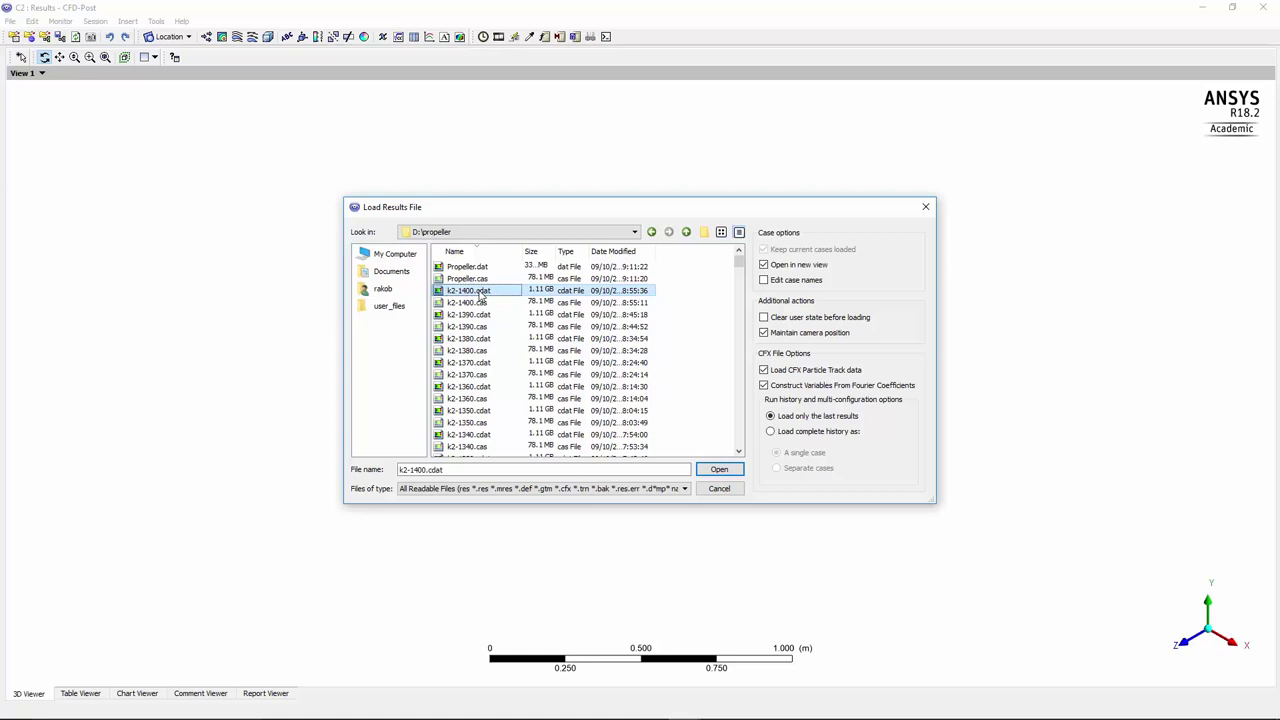
double_click(494, 298)
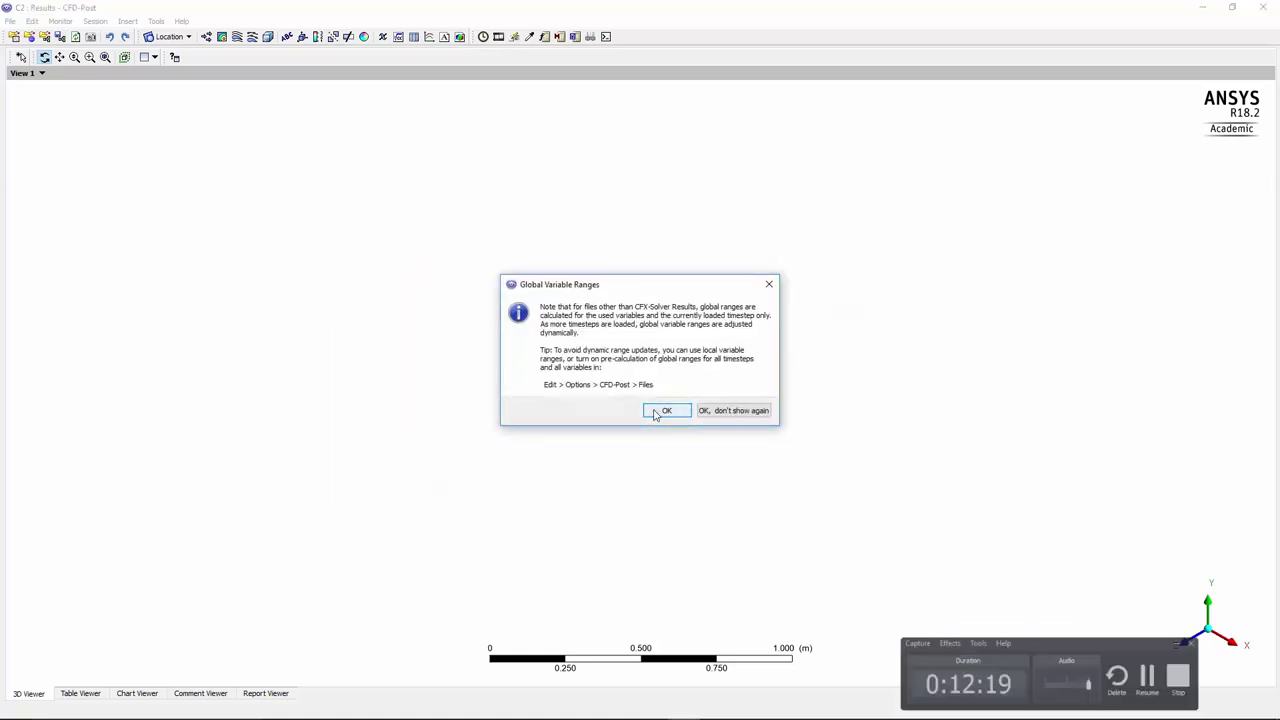
click(665, 411)
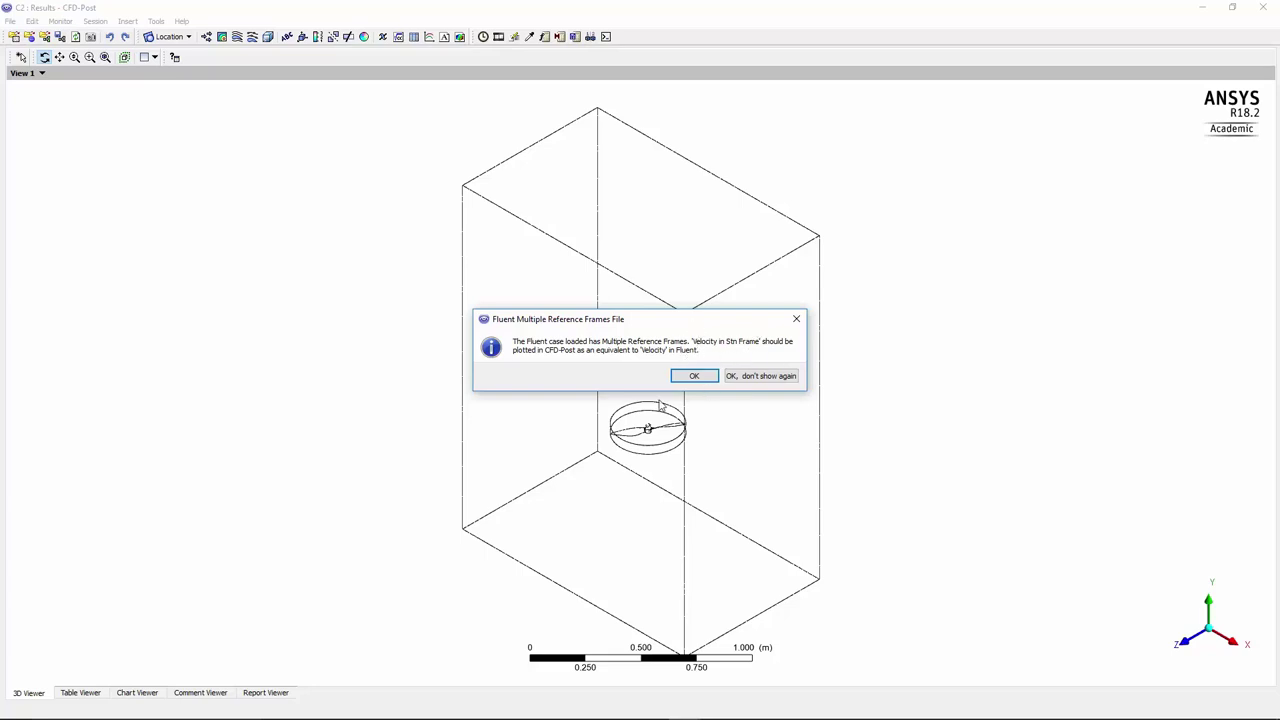
Once loading finishes, dismiss the Fluent Multiple Reference Frames notice.
click(686, 377)
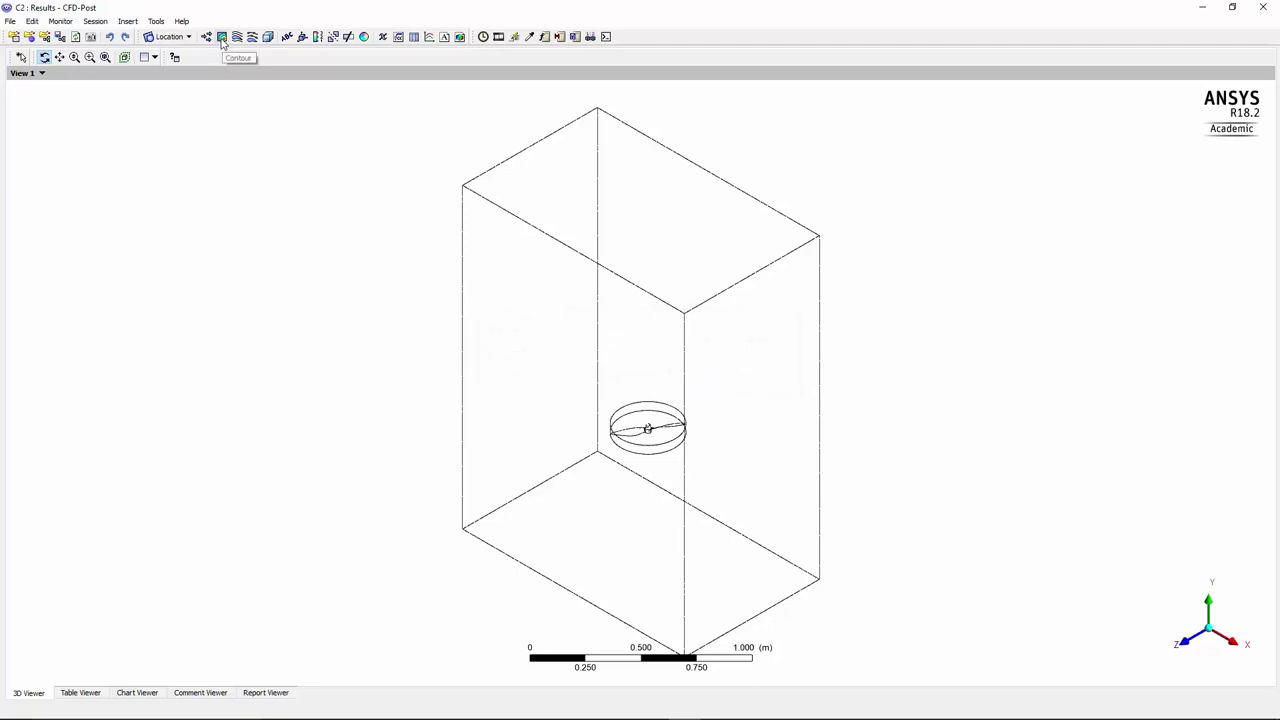
Create Plane 1 as a YZ plane at X = 0, then begin a contour named Contour 1.
click(188, 37)
click(175, 96)
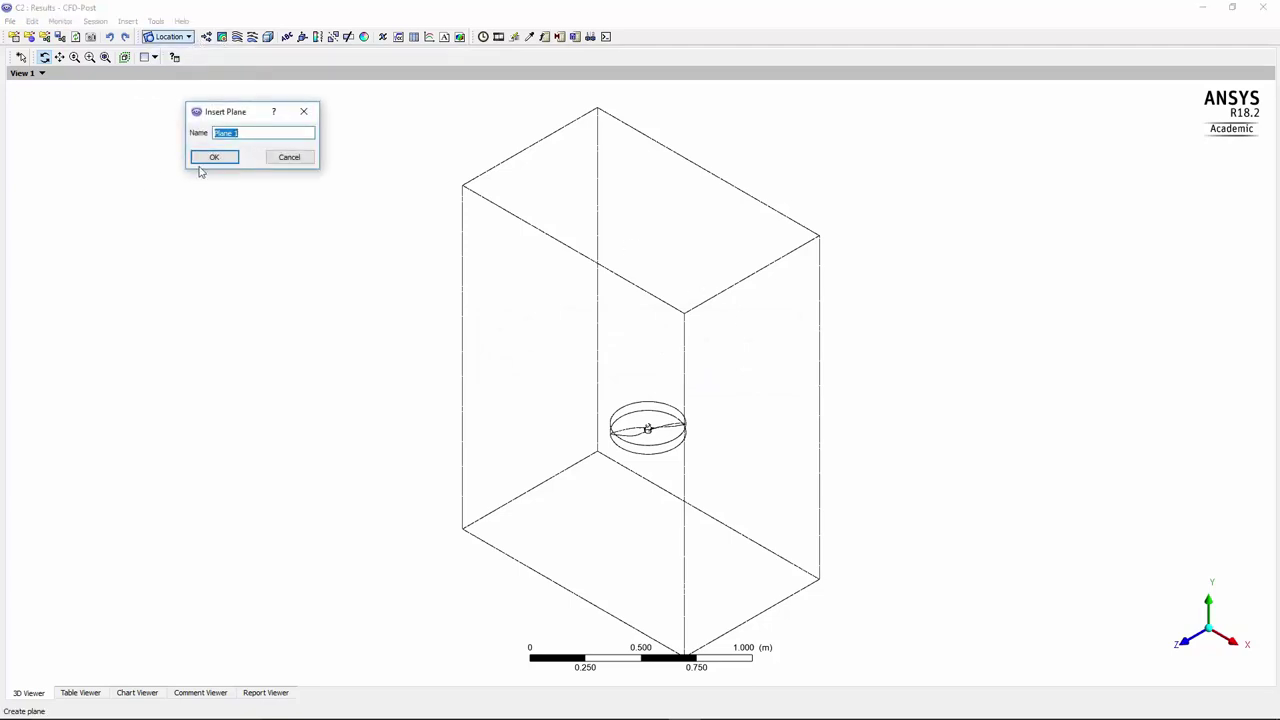
click(207, 158)
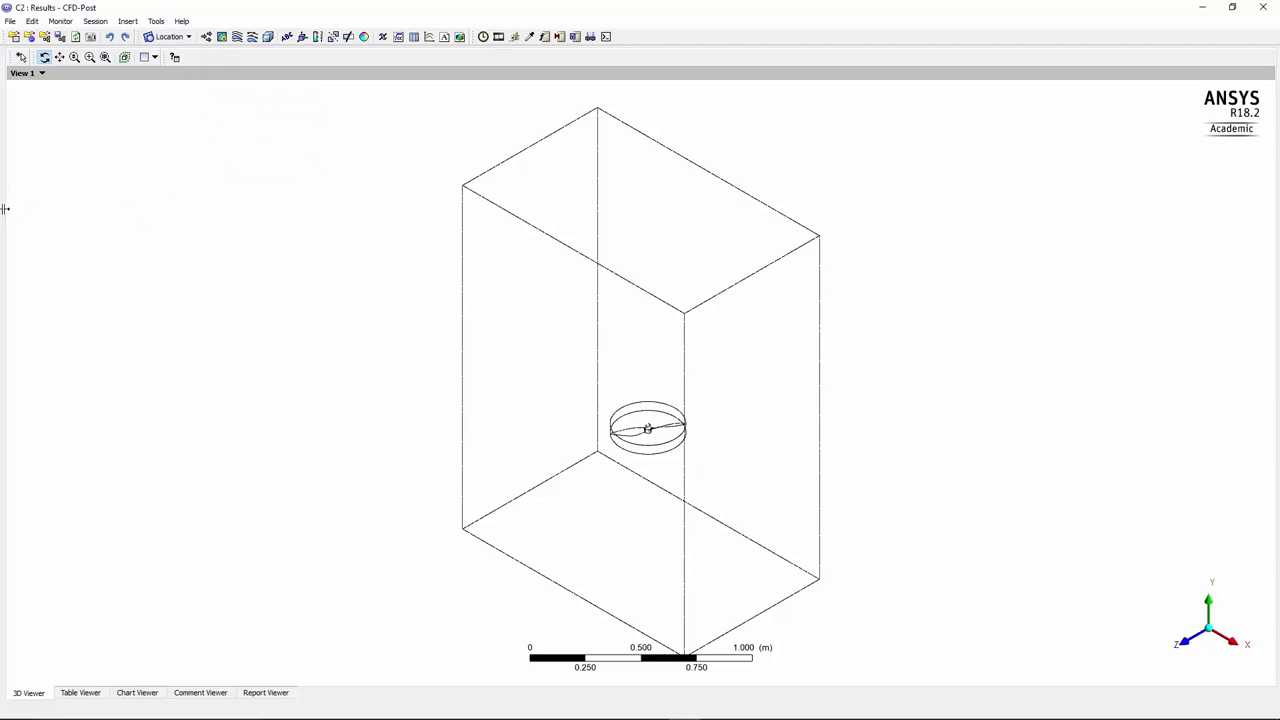
drag(103, 212, 155, 218)
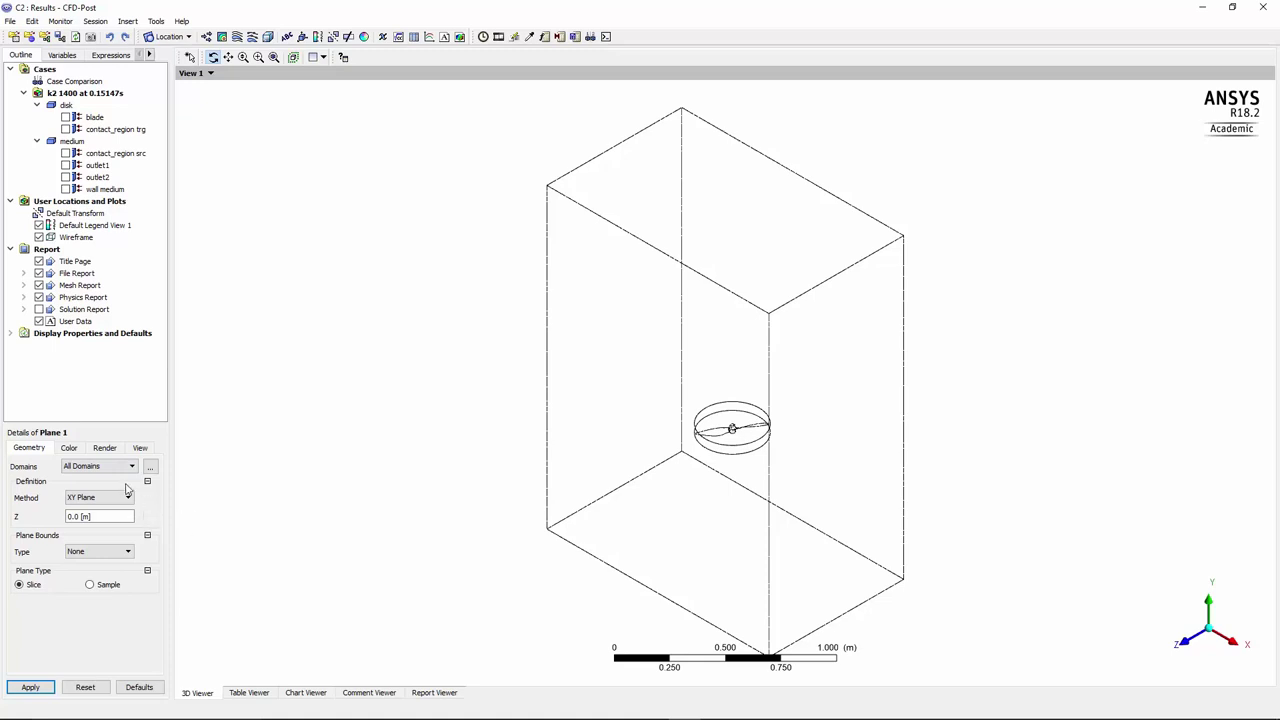
click(107, 500)
click(96, 521)
click(26, 687)
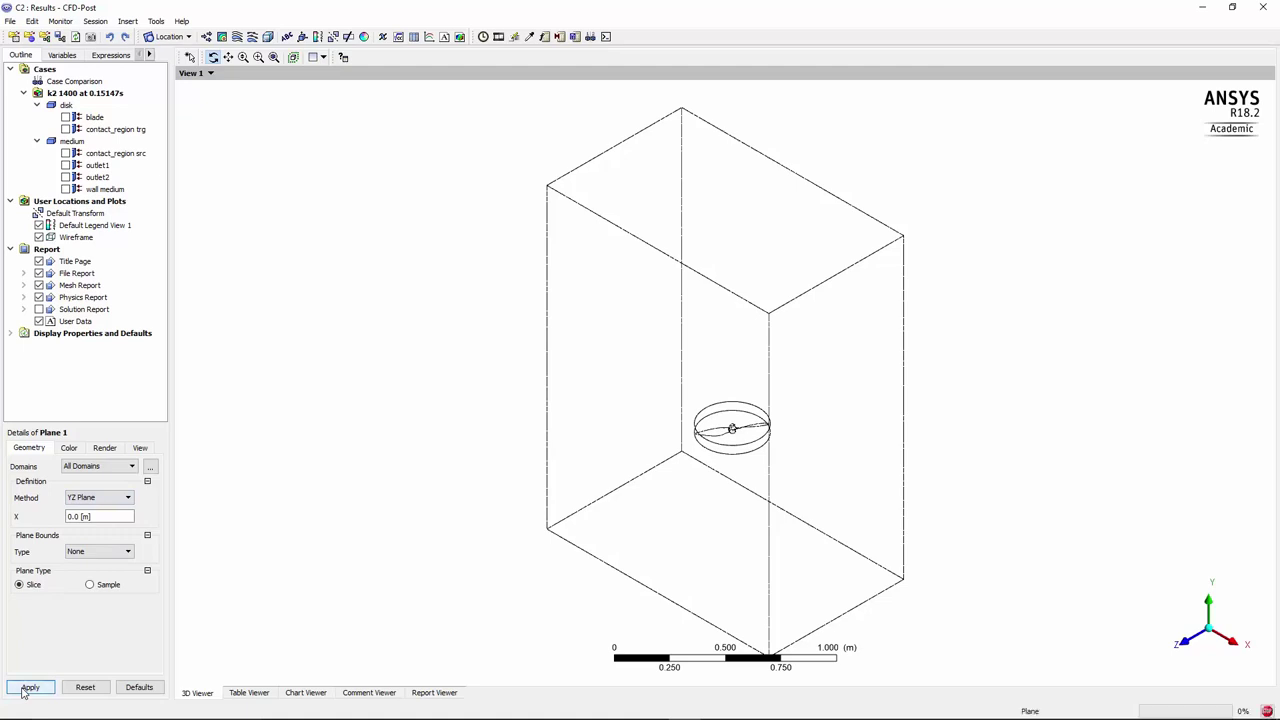
click(222, 37)
click(257, 94)
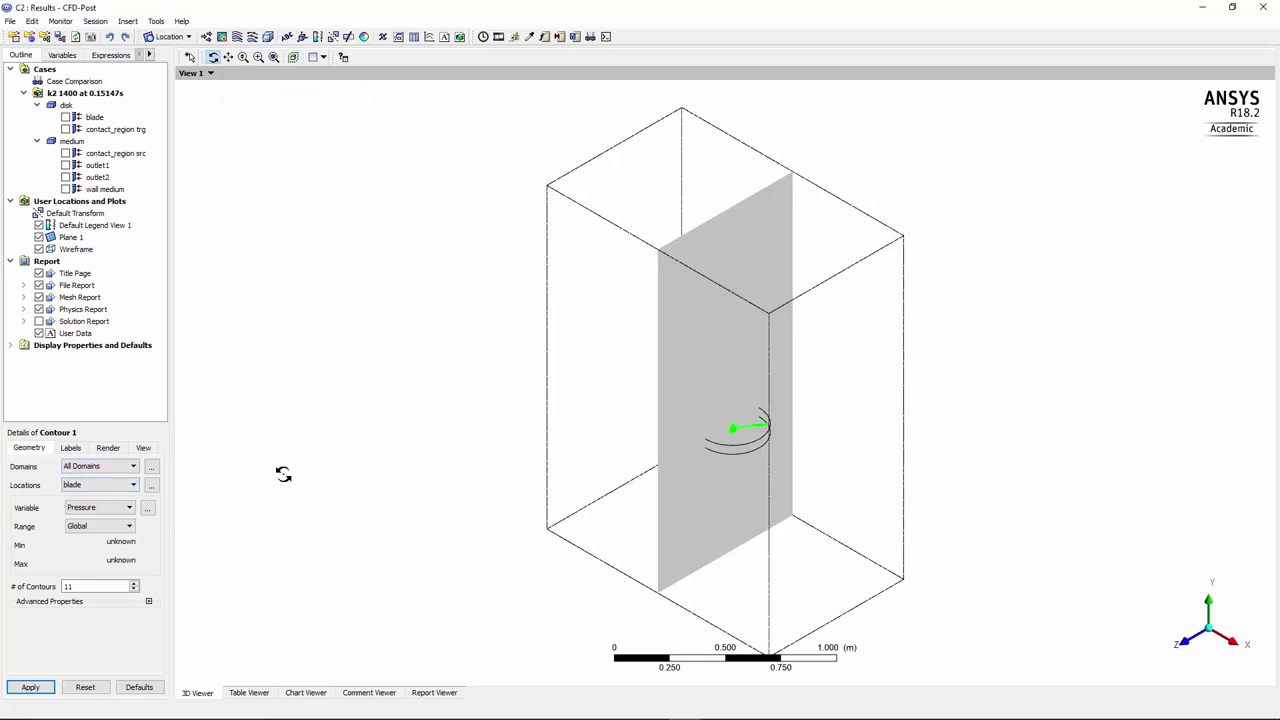
Show Contour 1 as Velocity in Stn Frame with 200 levels on the blade, and hide Plane 1.
click(100, 508)
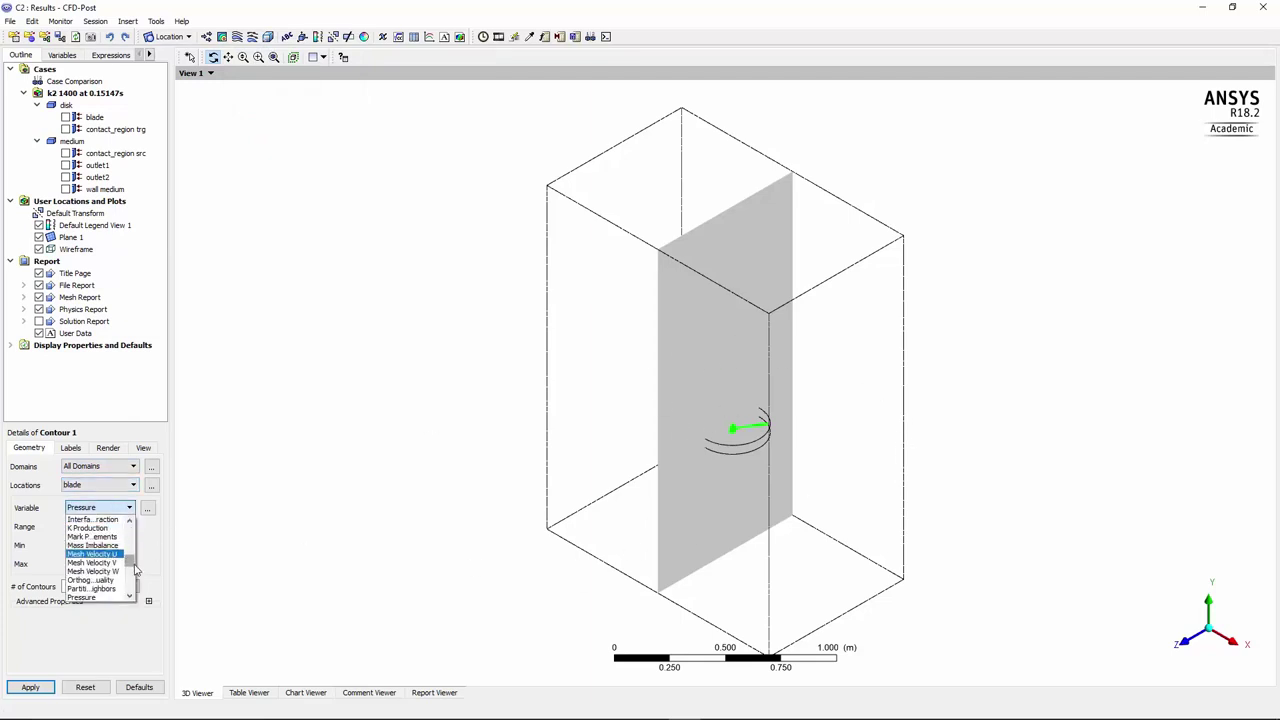
scroll(131, 565, down, 2)
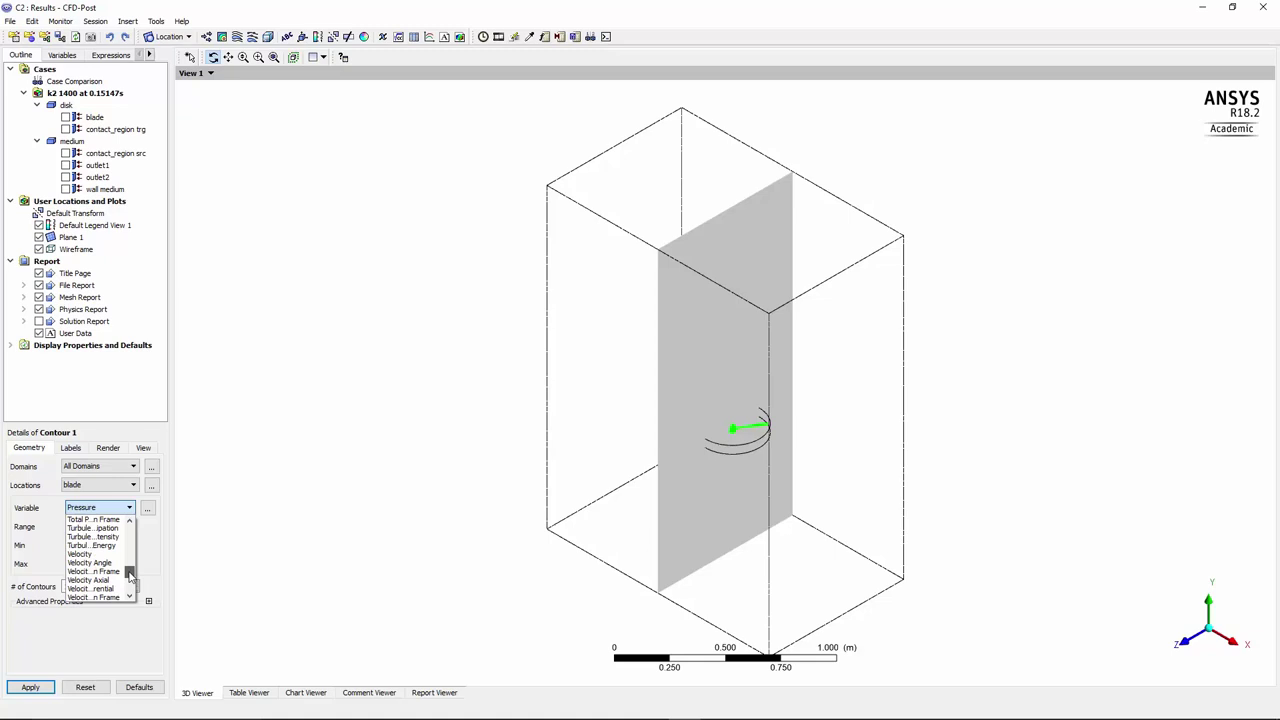
drag(172, 526, 280, 529)
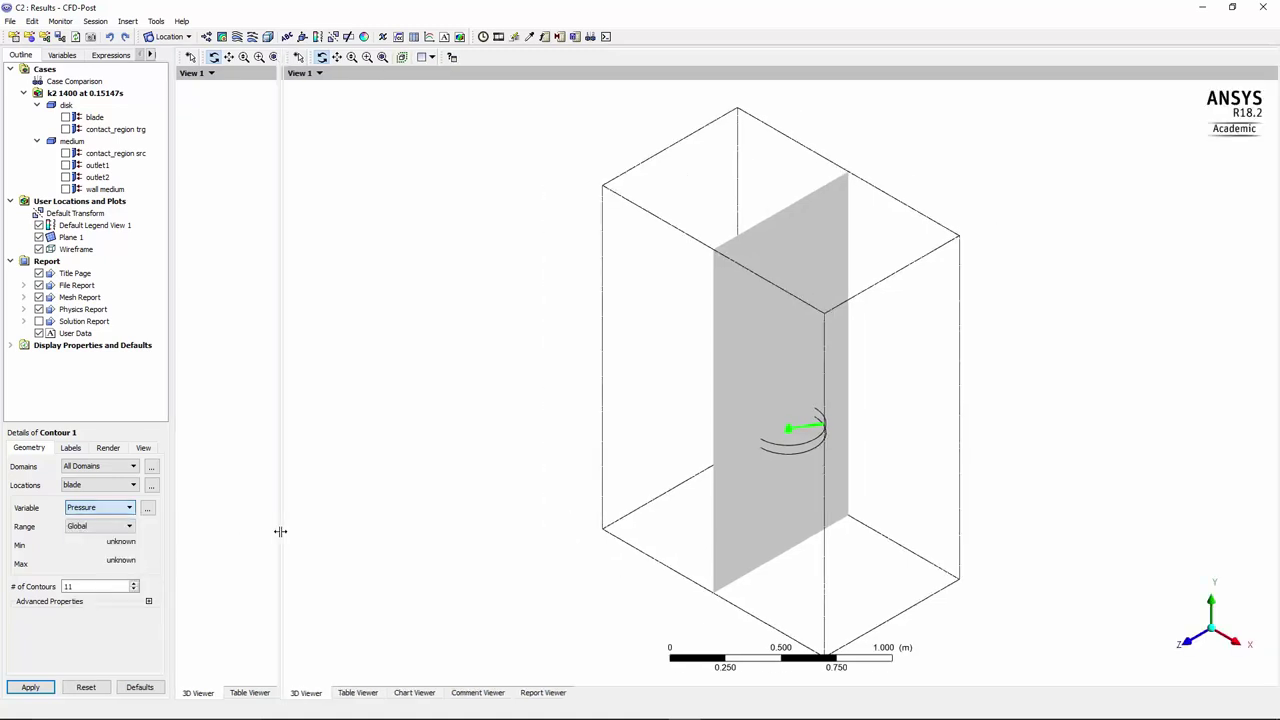
click(237, 508)
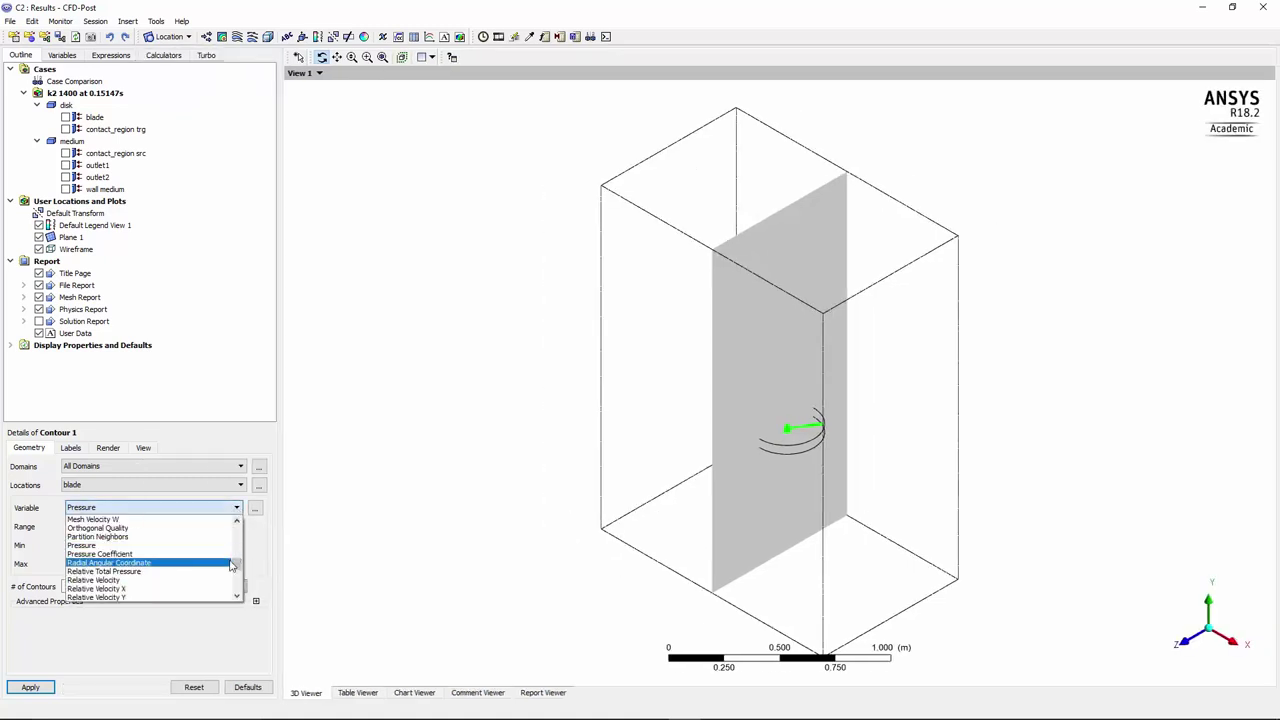
drag(237, 566, 238, 578)
click(150, 545)
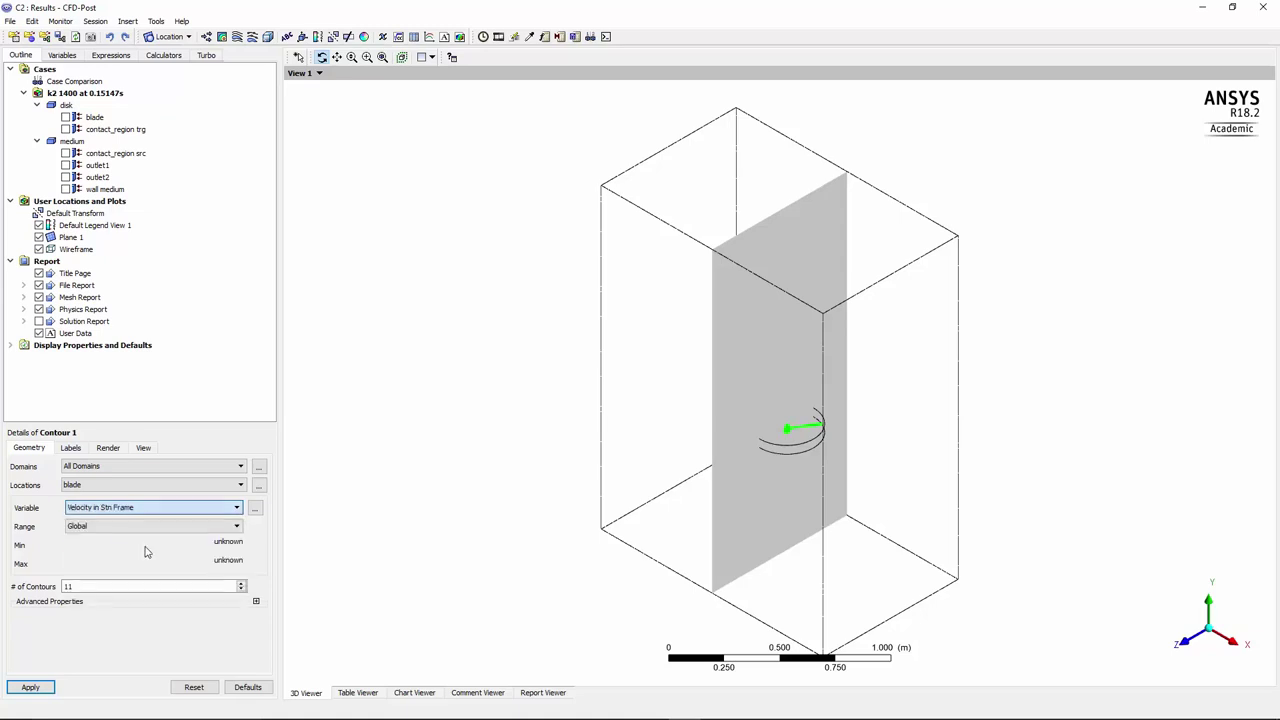
drag(119, 586, 30, 597)
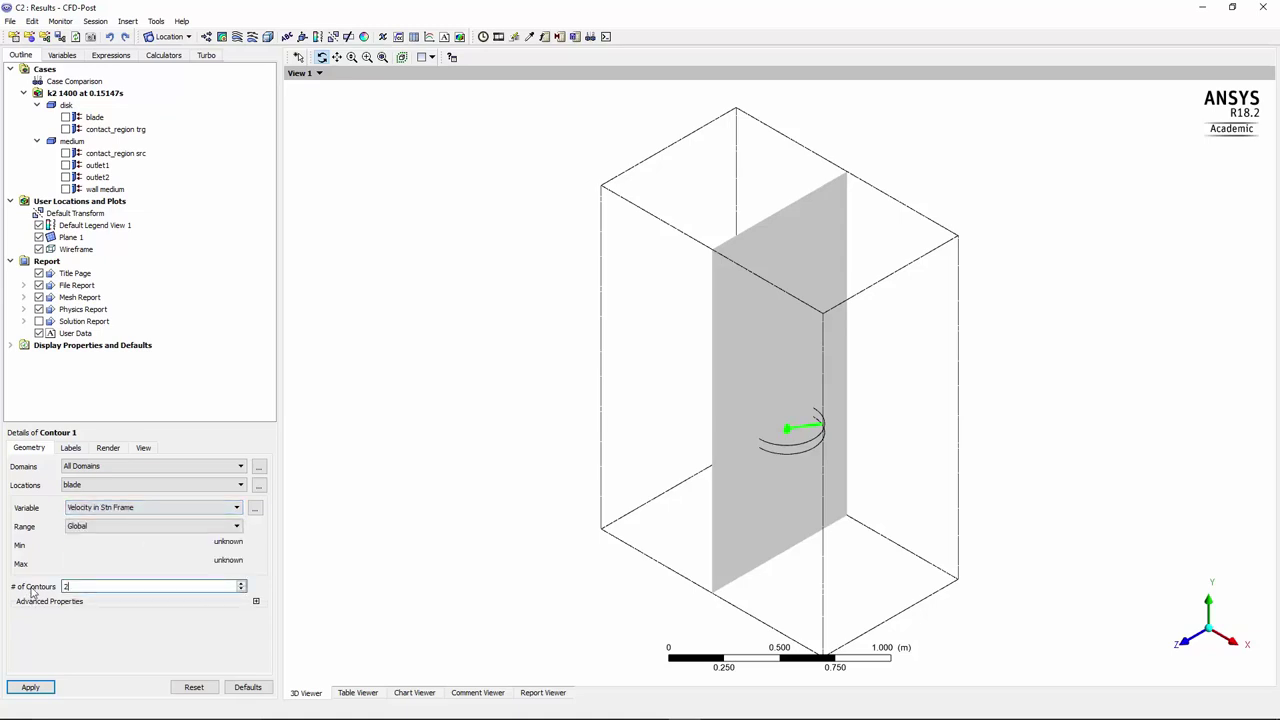
text(200)
click(30, 687)
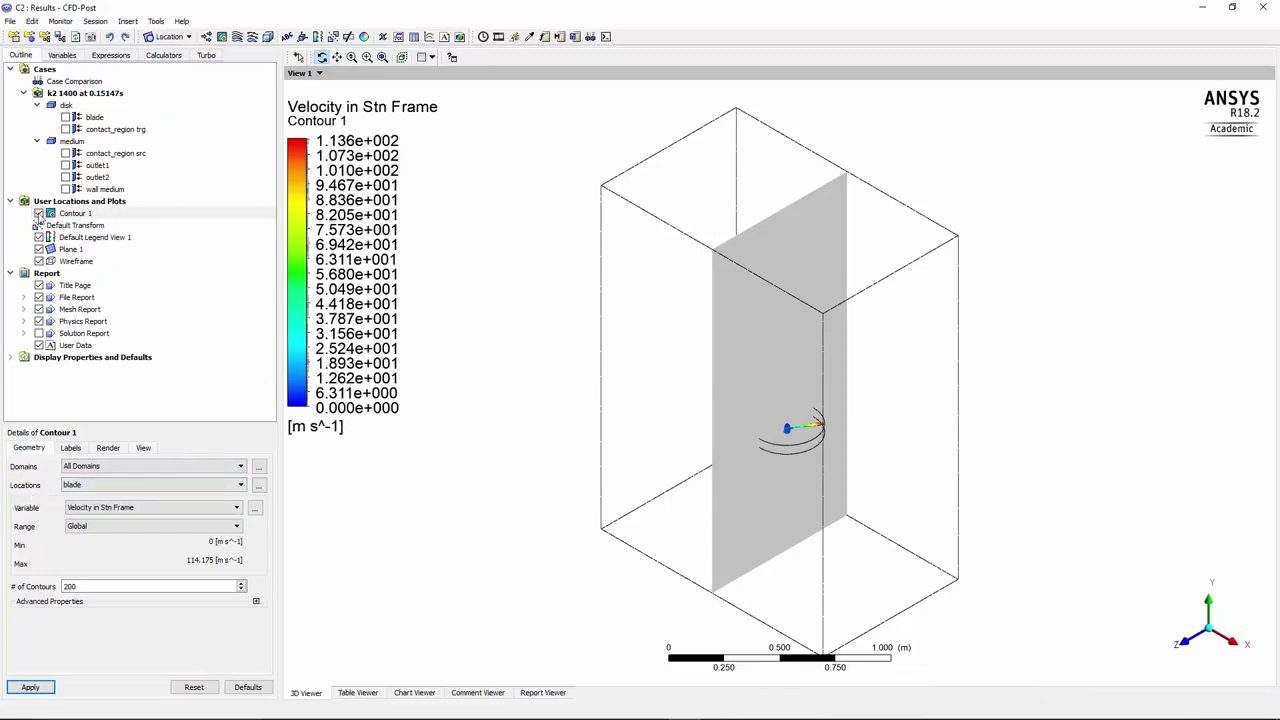
click(62, 214)
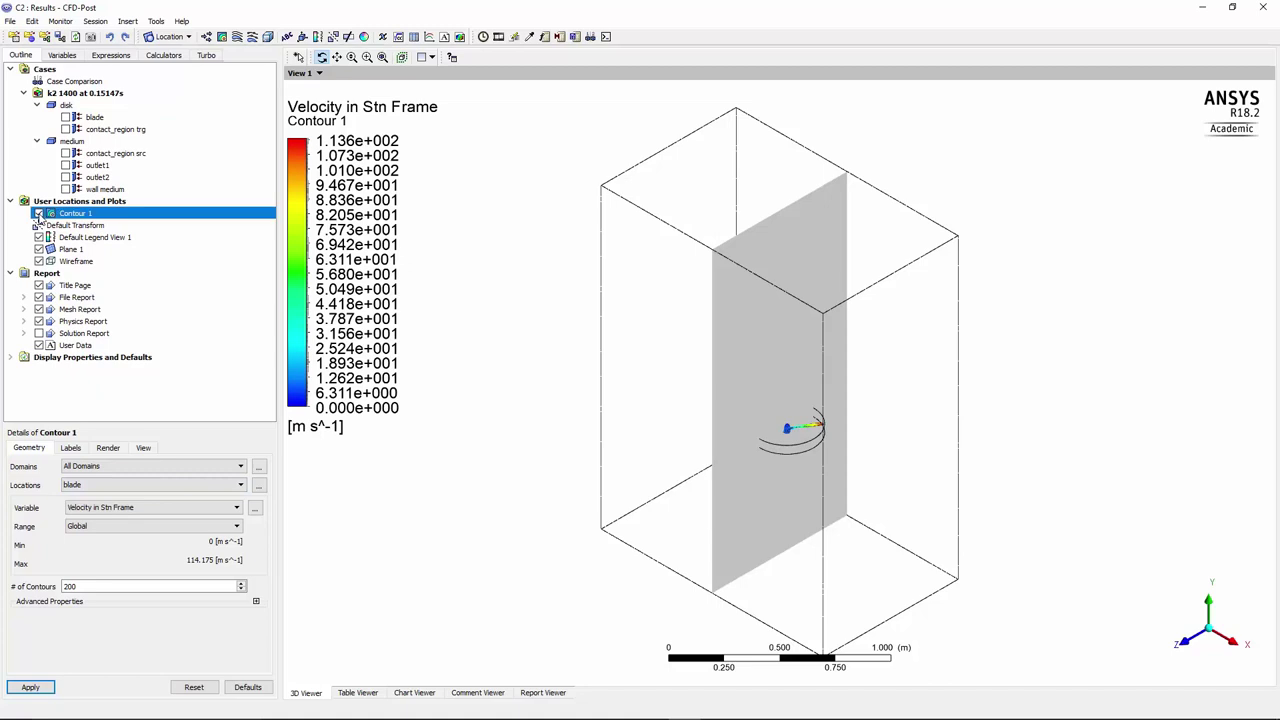
click(39, 250)
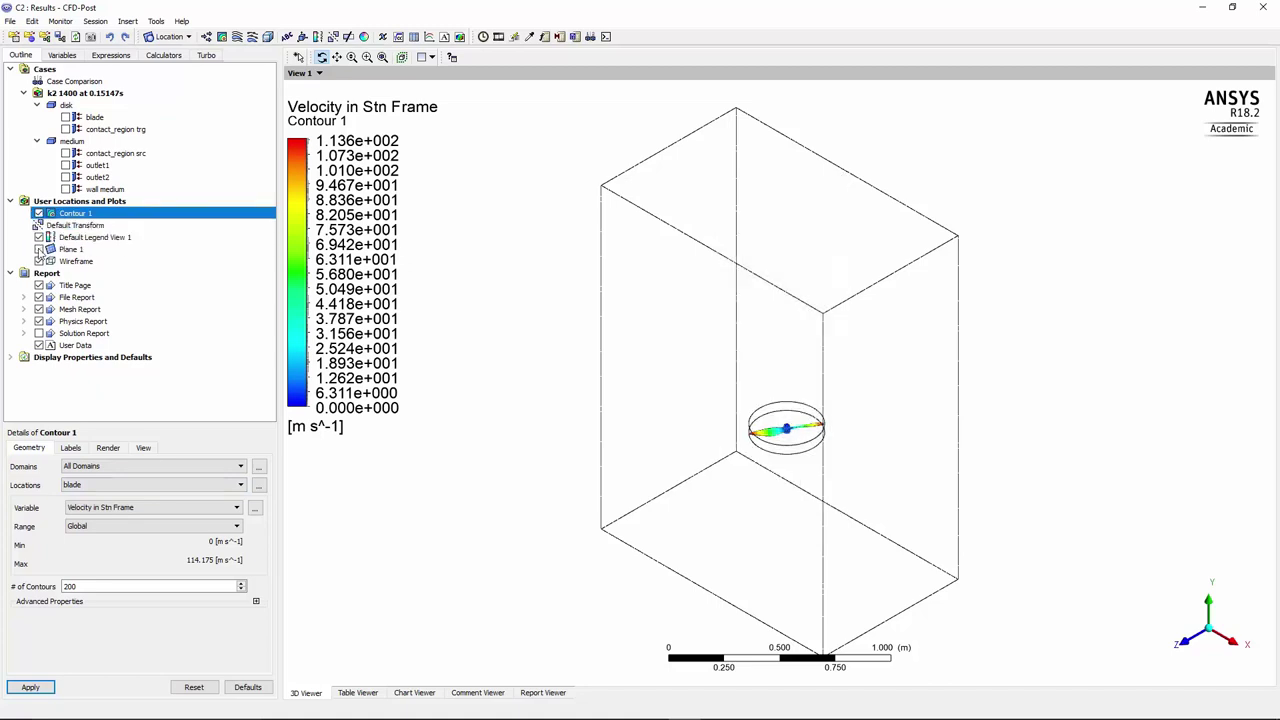
click(367, 57)
drag(740, 393, 851, 457)
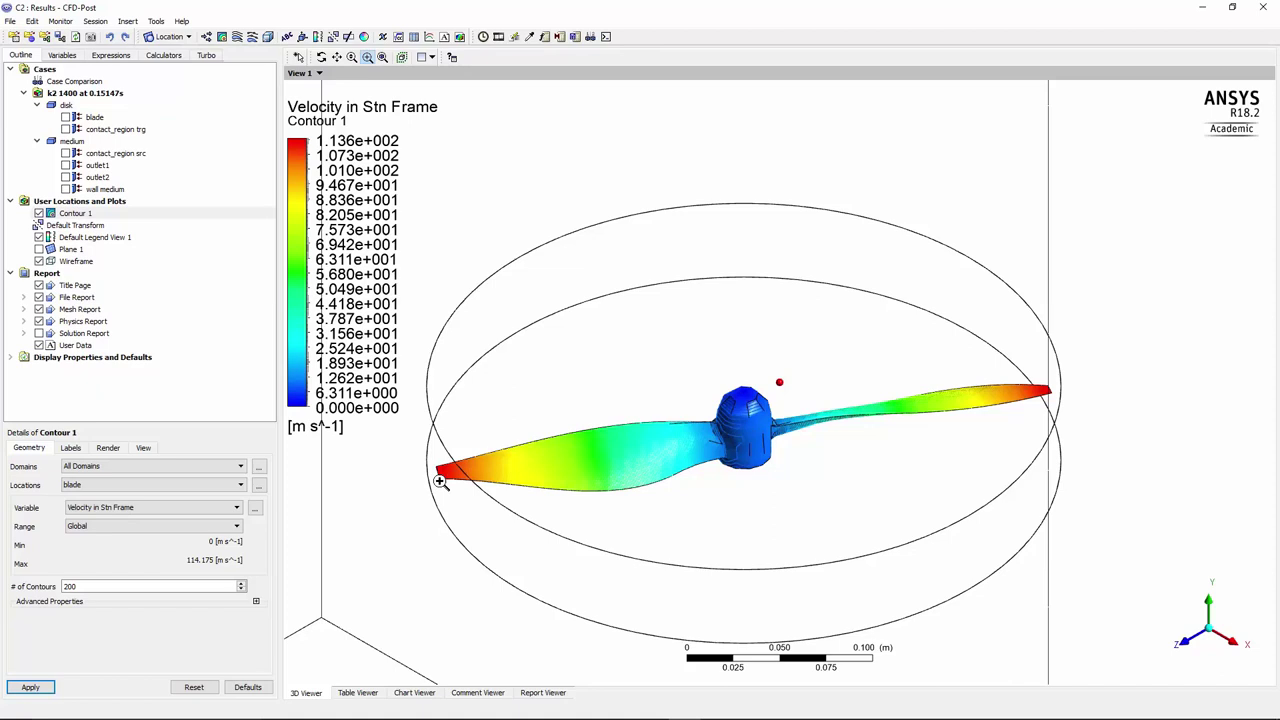
scroll(684, 447, down, 3)
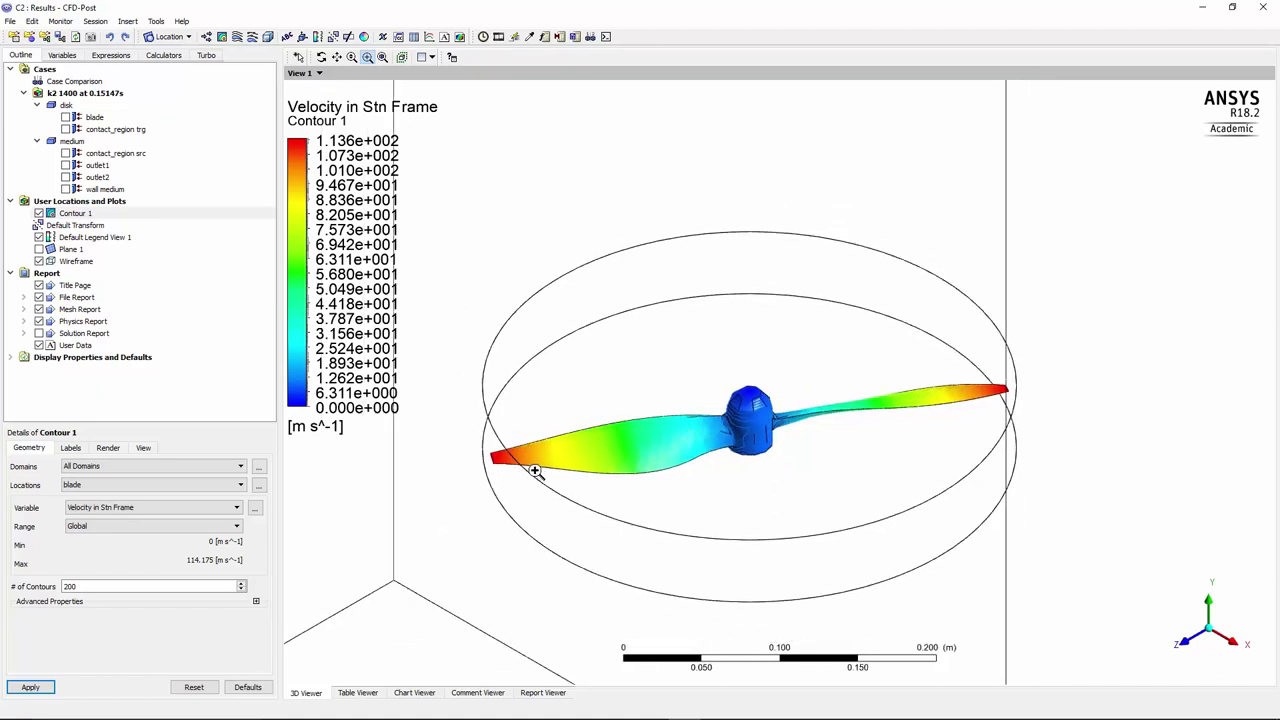
scroll(527, 475, down, 5)
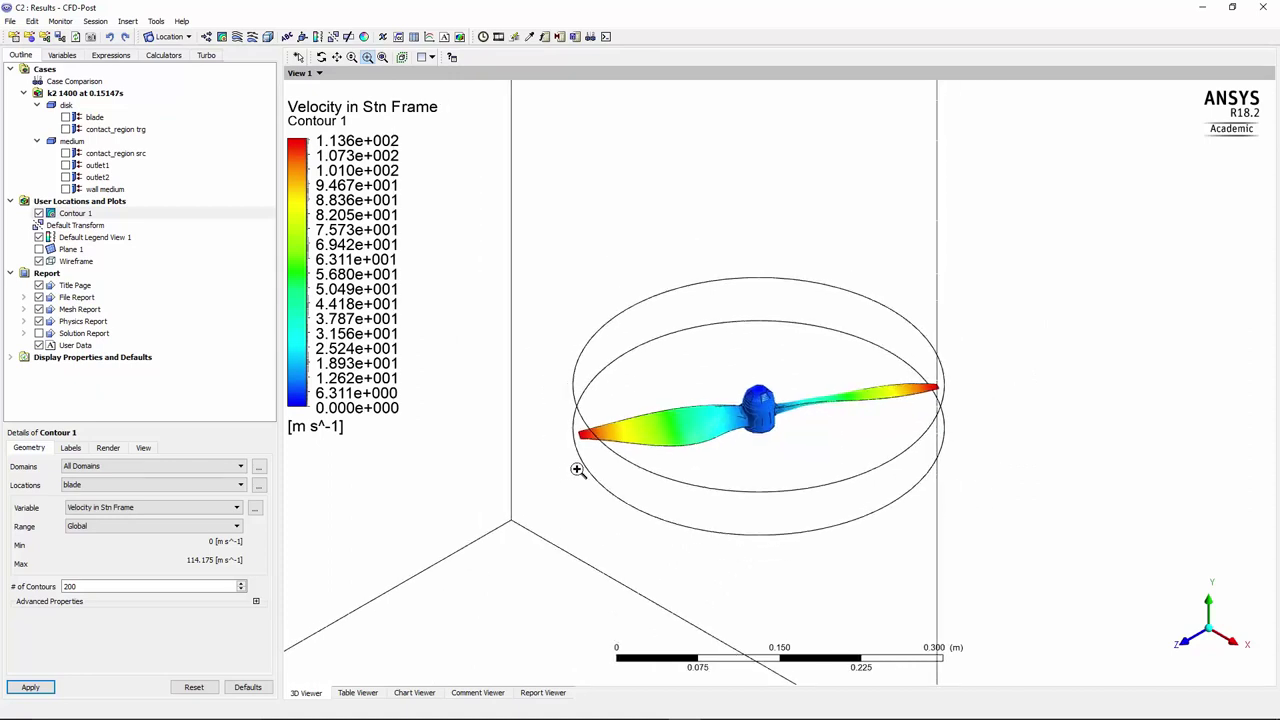
scroll(584, 500, down, 5)
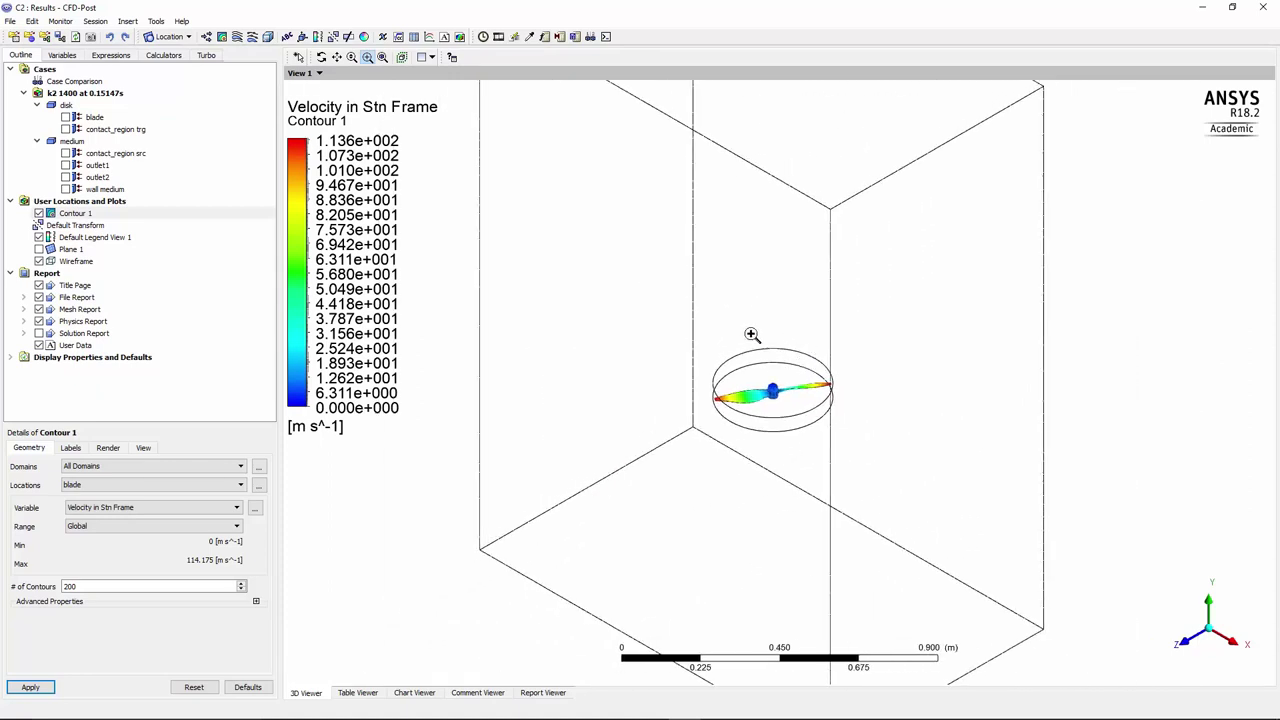
Relocate Contour 1 to Plane 1, hide the plane, and switch to the X front view.
click(39, 249)
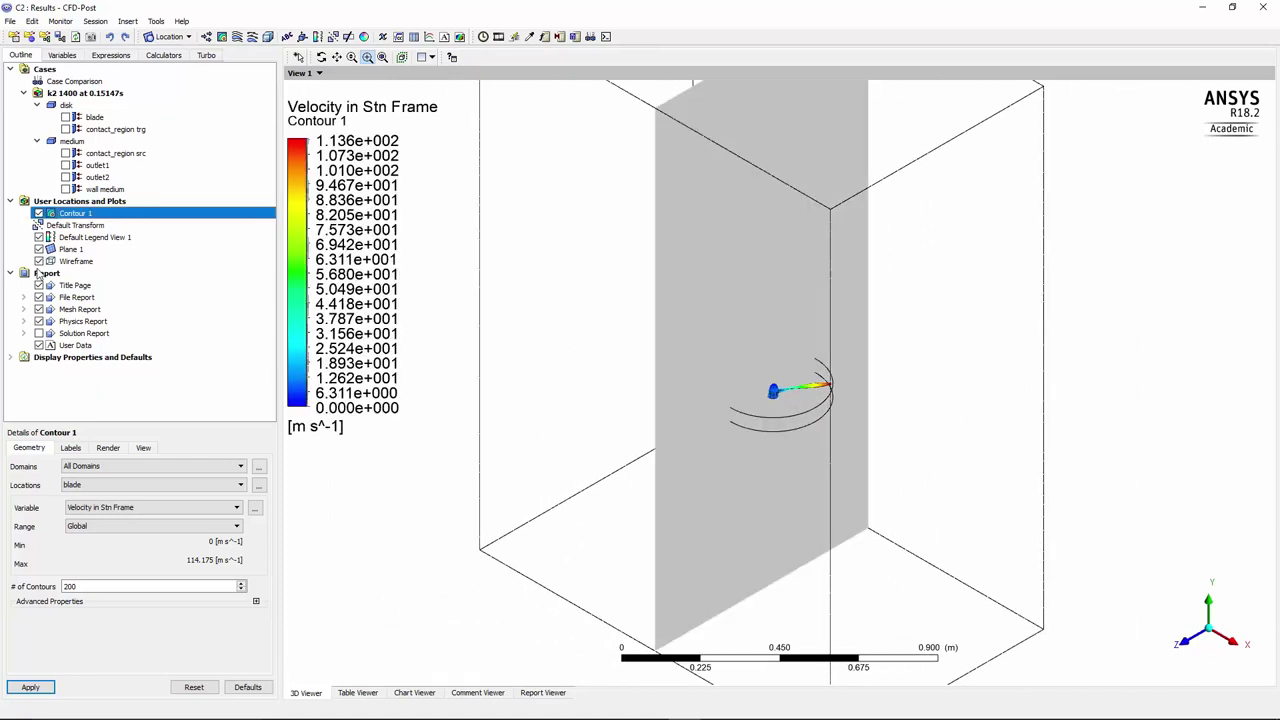
click(123, 486)
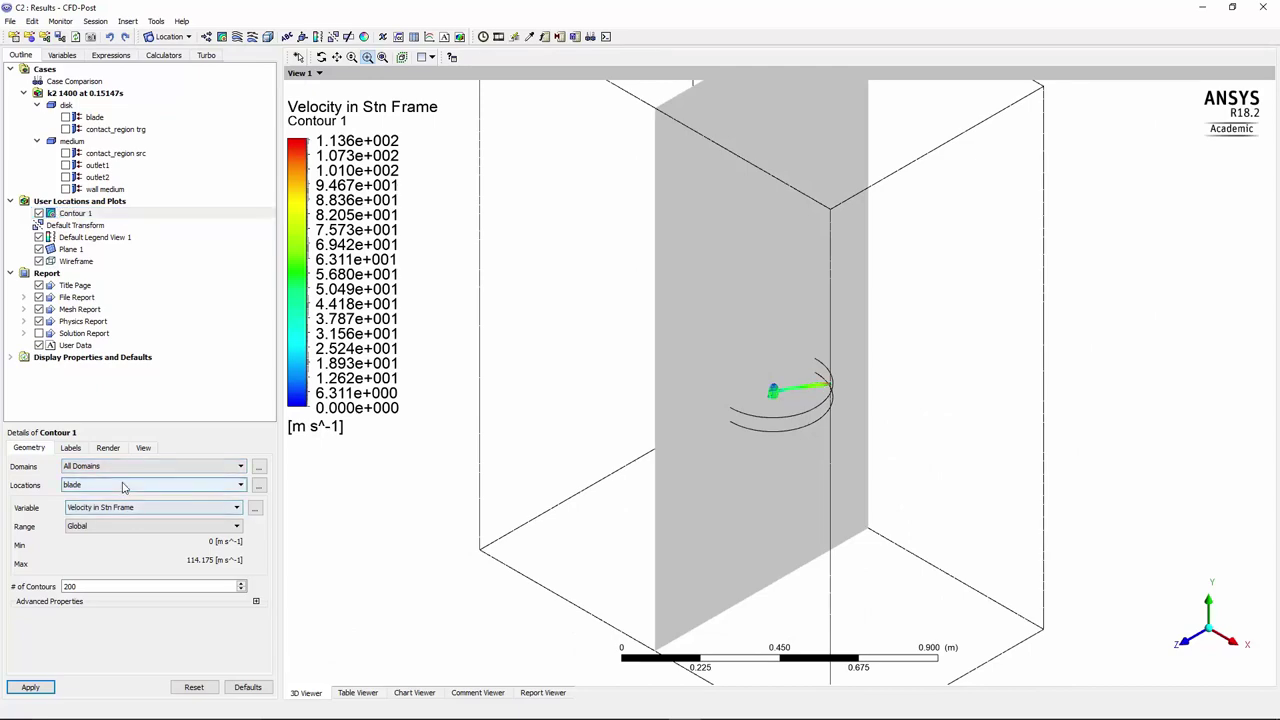
click(75, 548)
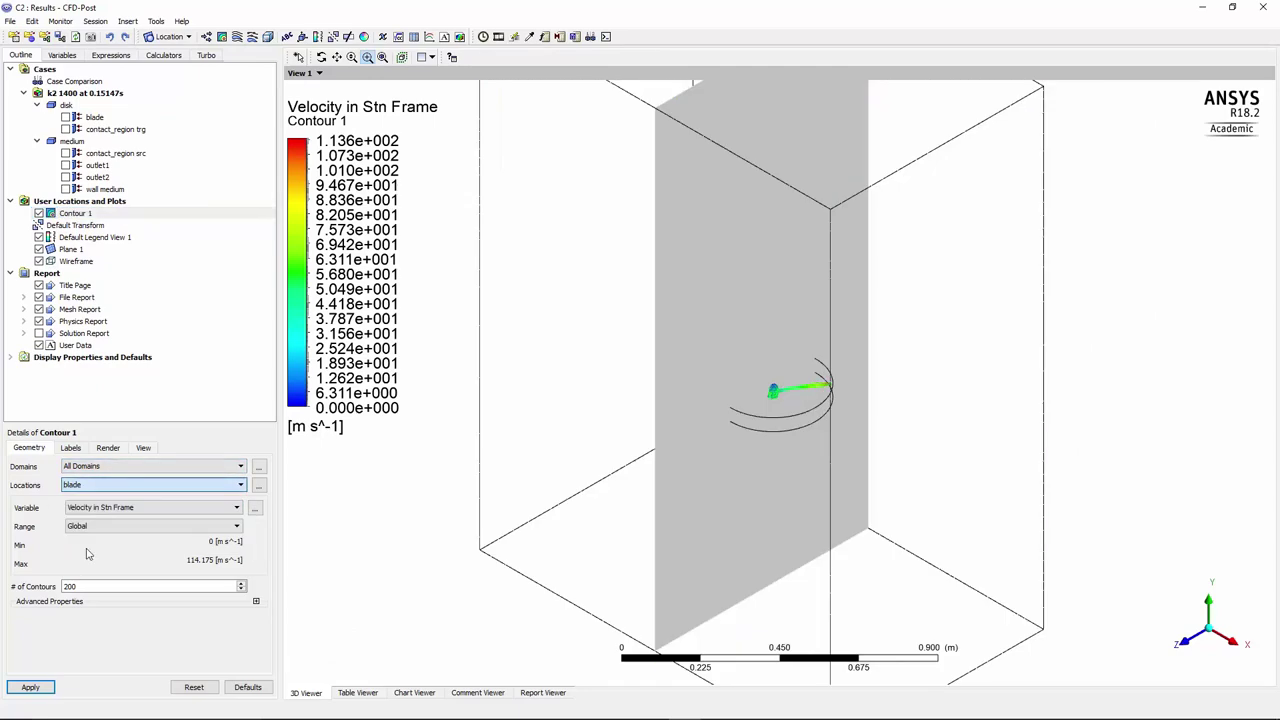
click(31, 687)
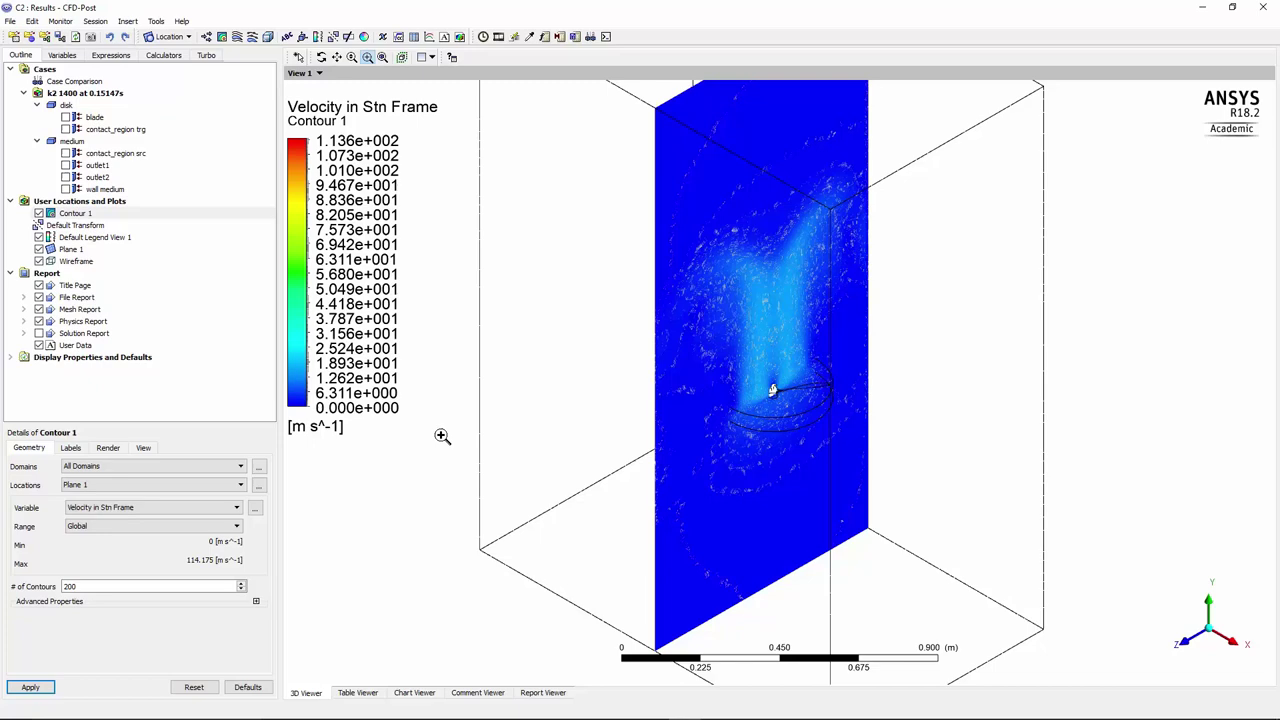
click(72, 213)
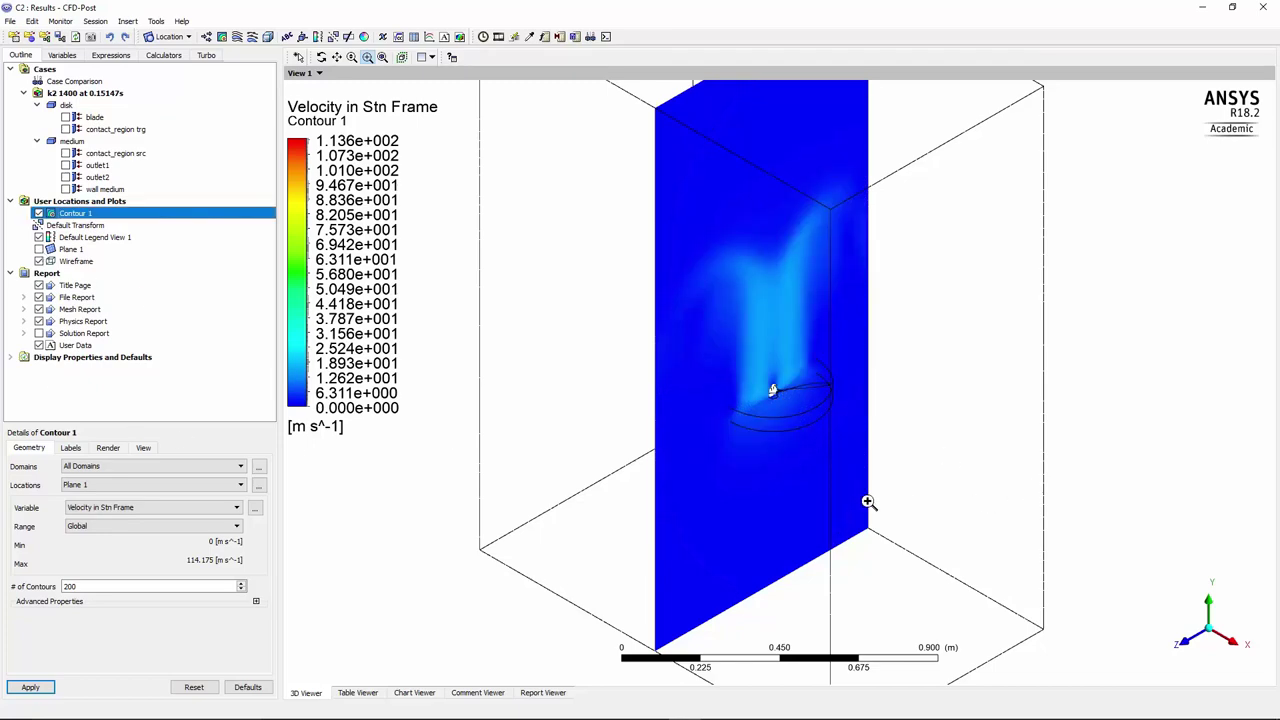
middle_drag(772, 390, 814, 430)
key(x)
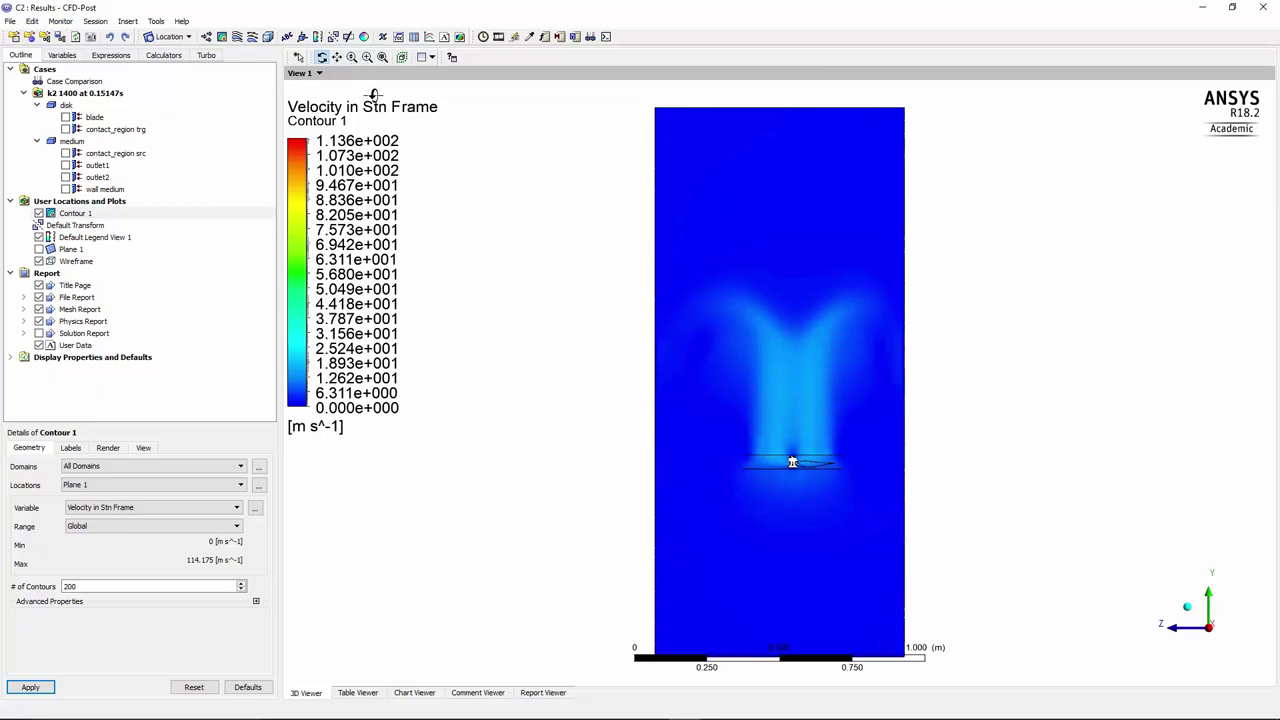
Zoom in on the propeller wake, orbit around the blade, then reset to a fitted front view.
click(367, 57)
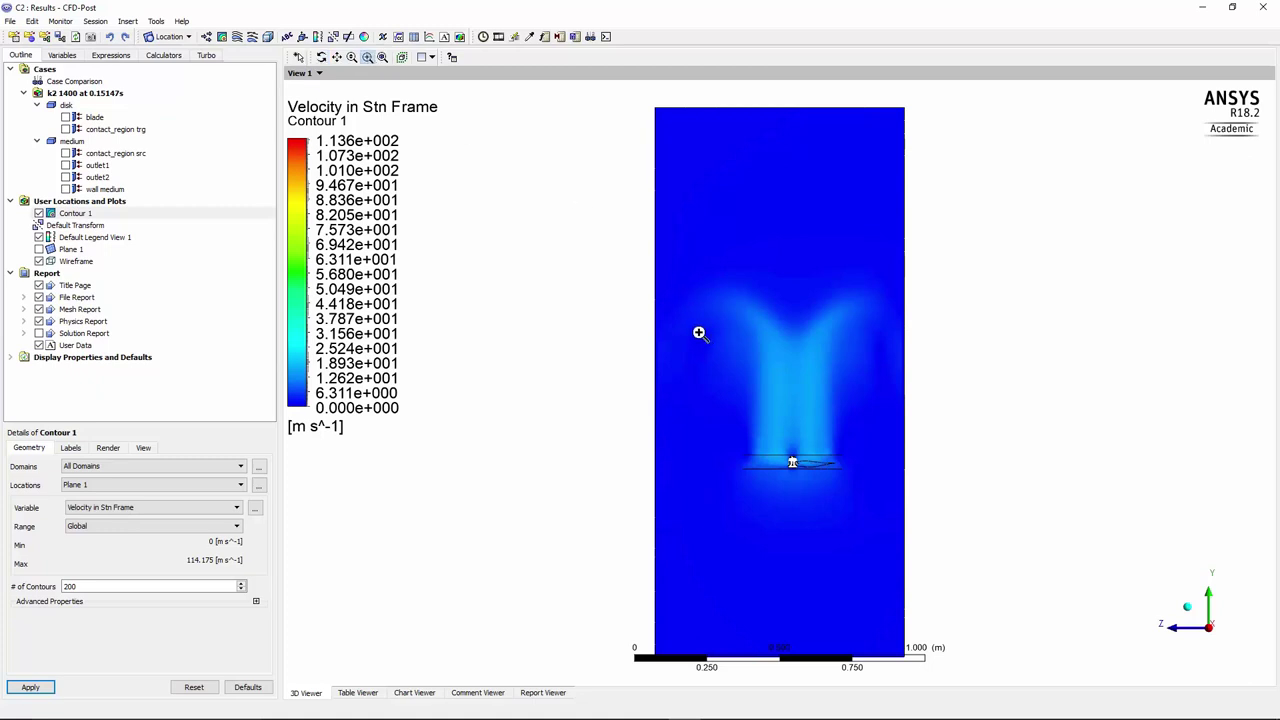
drag(775, 420, 830, 603)
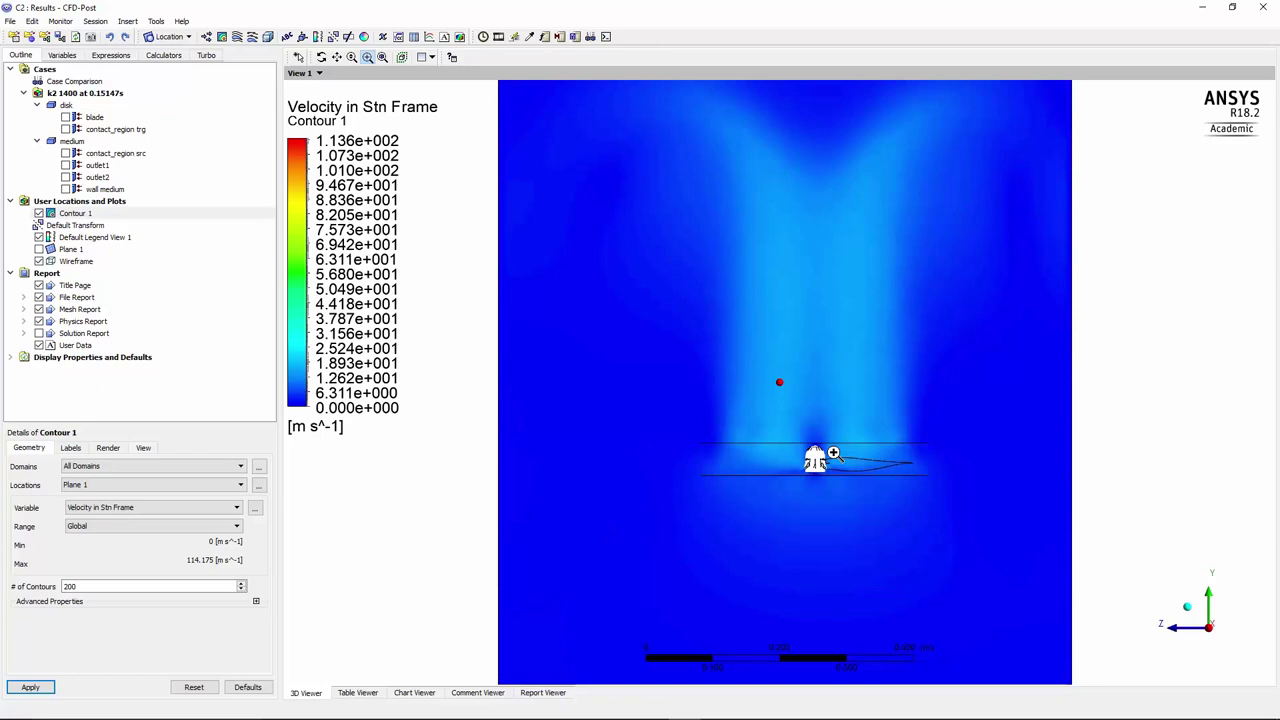
middle_drag(843, 540, 834, 325)
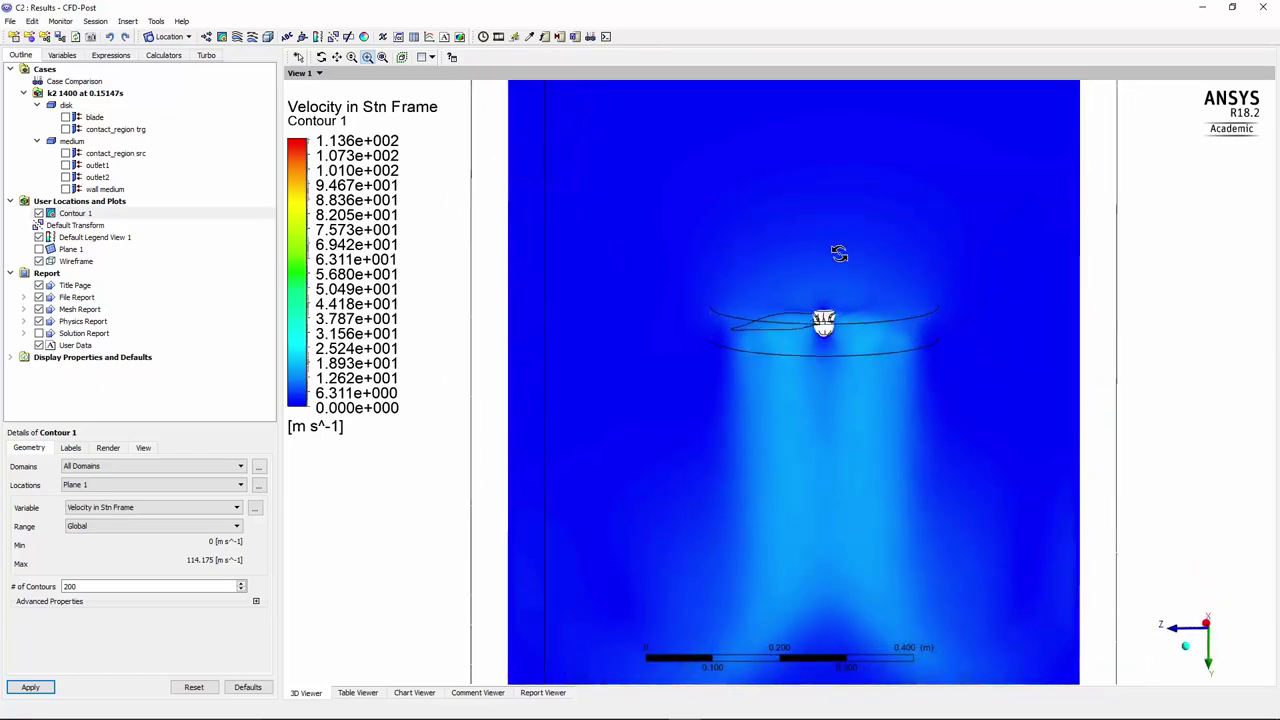
middle_drag(870, 442, 832, 390)
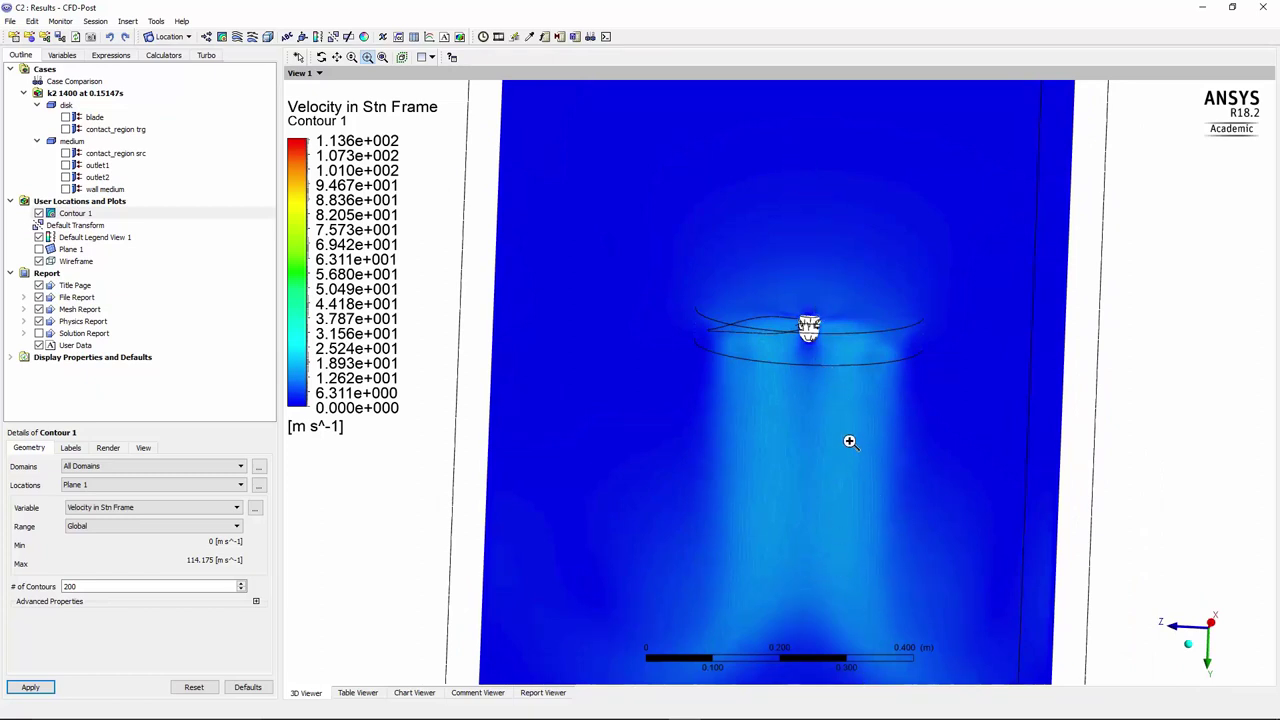
middle_drag(851, 551, 866, 494)
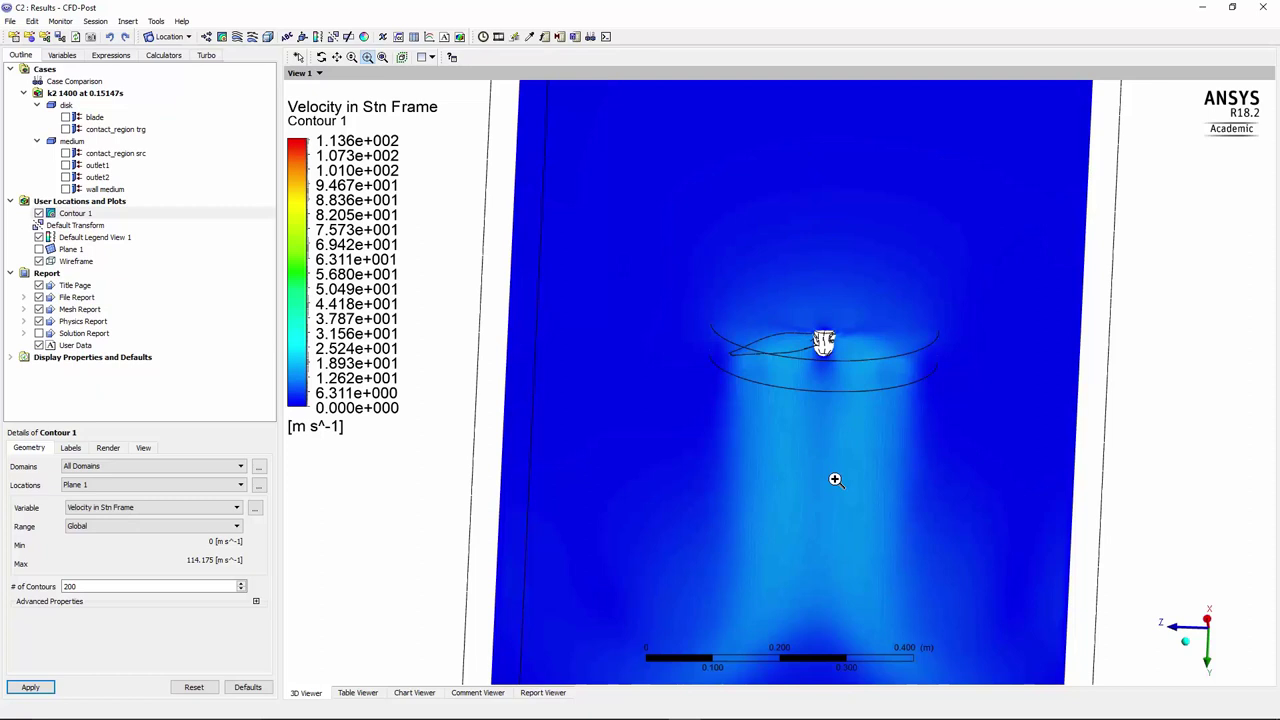
click(1208, 621)
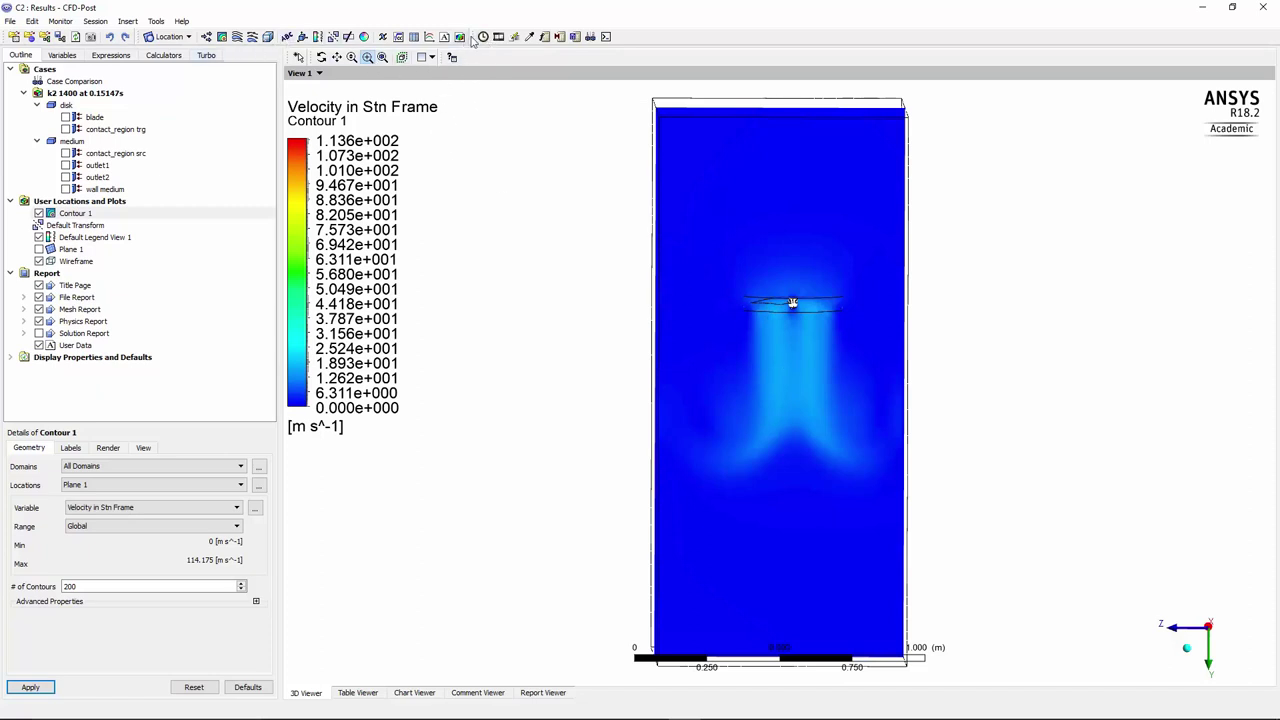
In the Function Calculator, try areaAve with the Pressure variable.
click(545, 37)
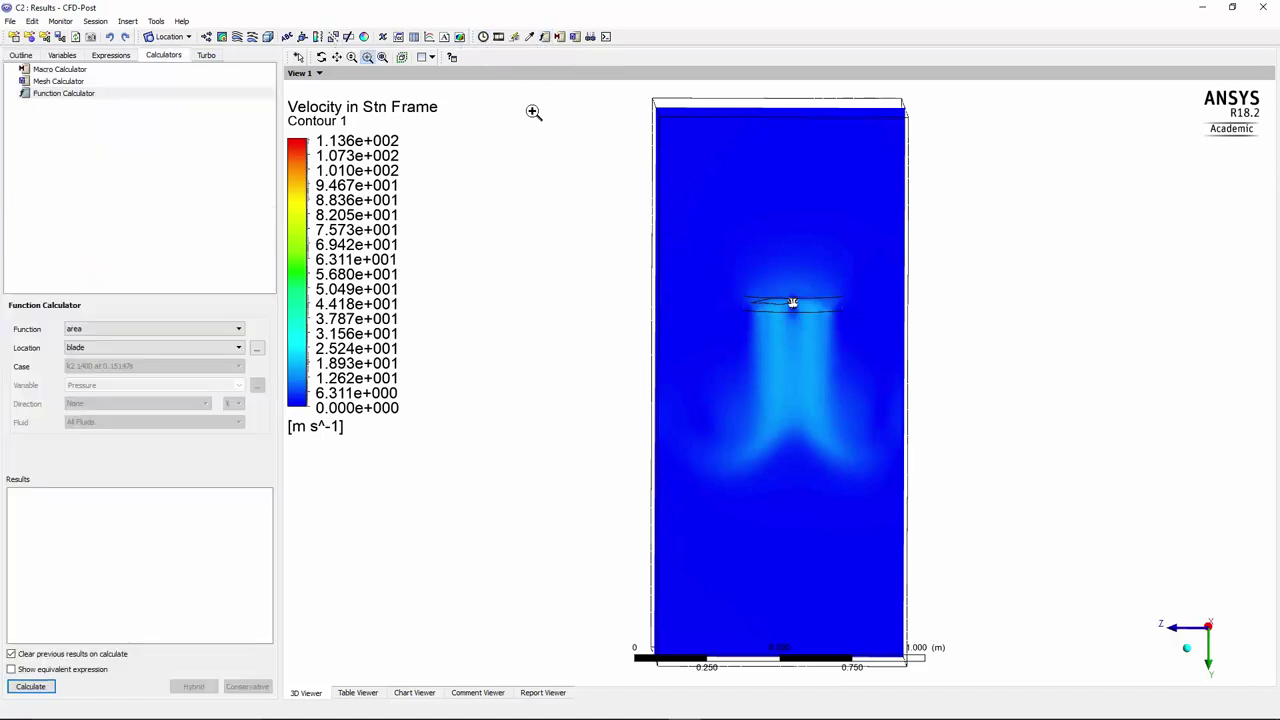
click(115, 331)
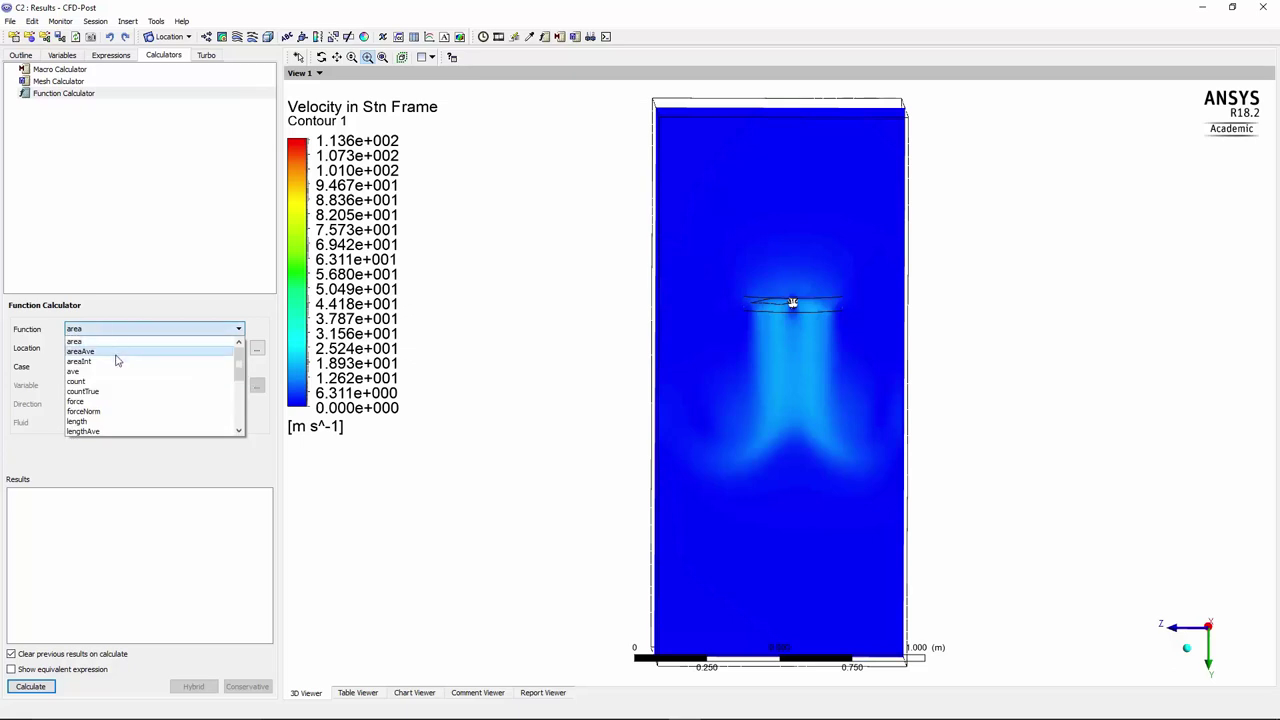
click(115, 352)
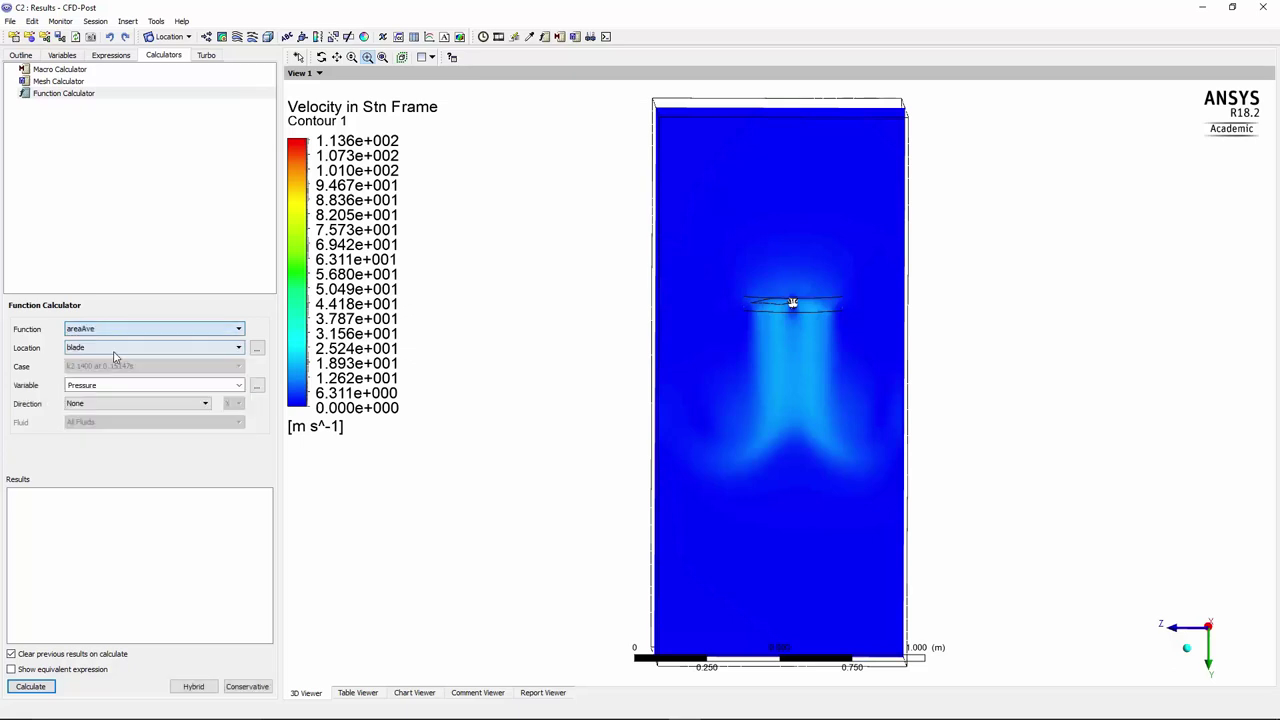
click(241, 386)
drag(240, 438, 236, 468)
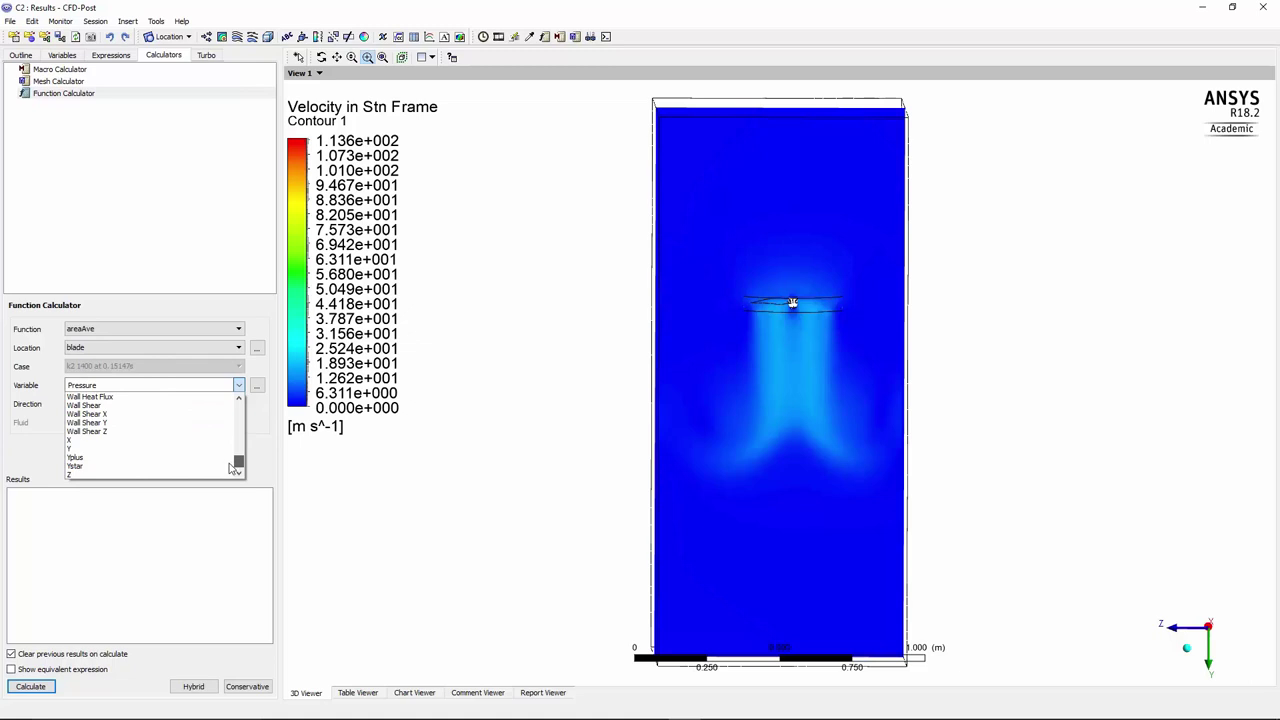
click(219, 514)
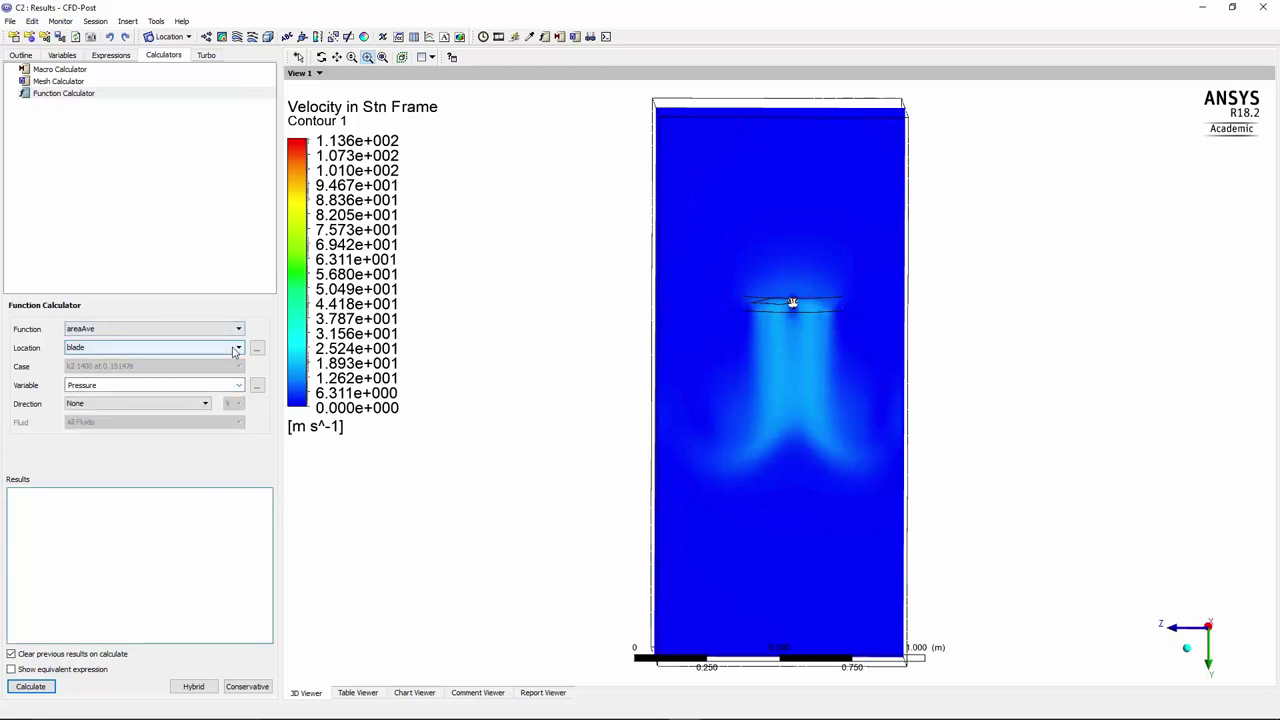
click(240, 388)
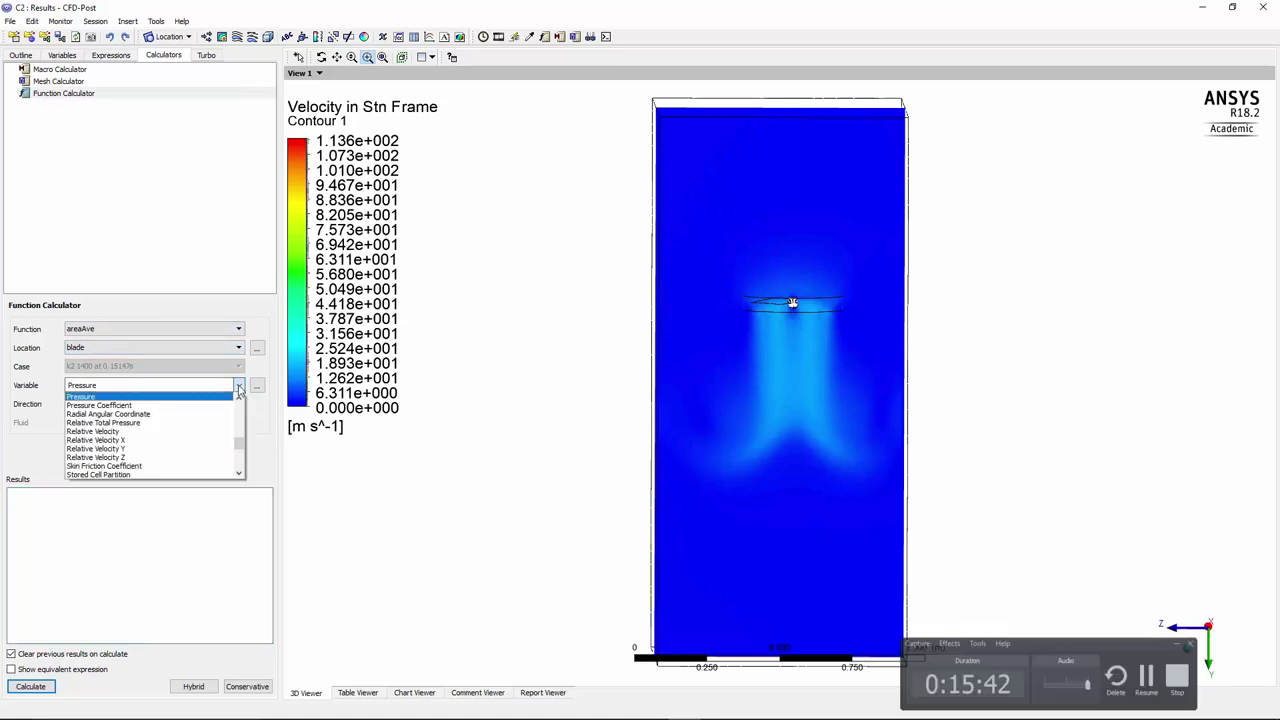
click(236, 331)
scroll(236, 331, up, 1)
Calculate the force on the blade in the Global Y direction: -8.06717 N.
click(236, 331)
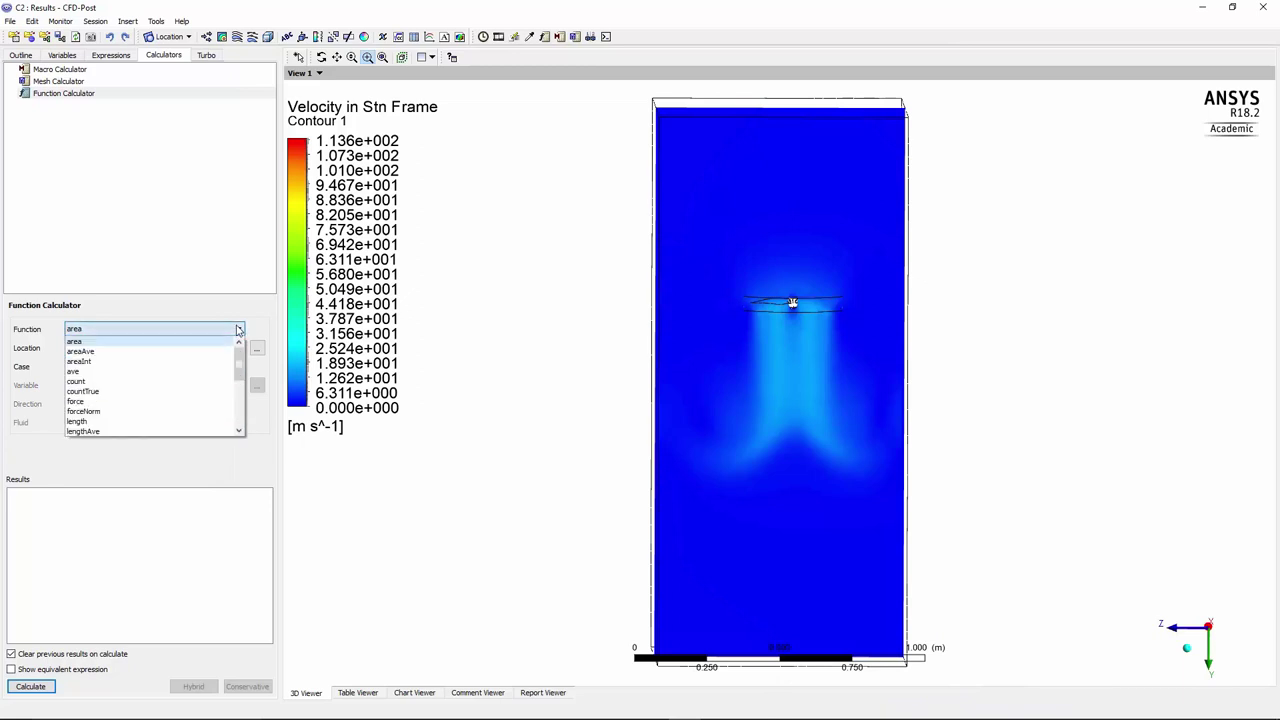
scroll(243, 375, down, 2)
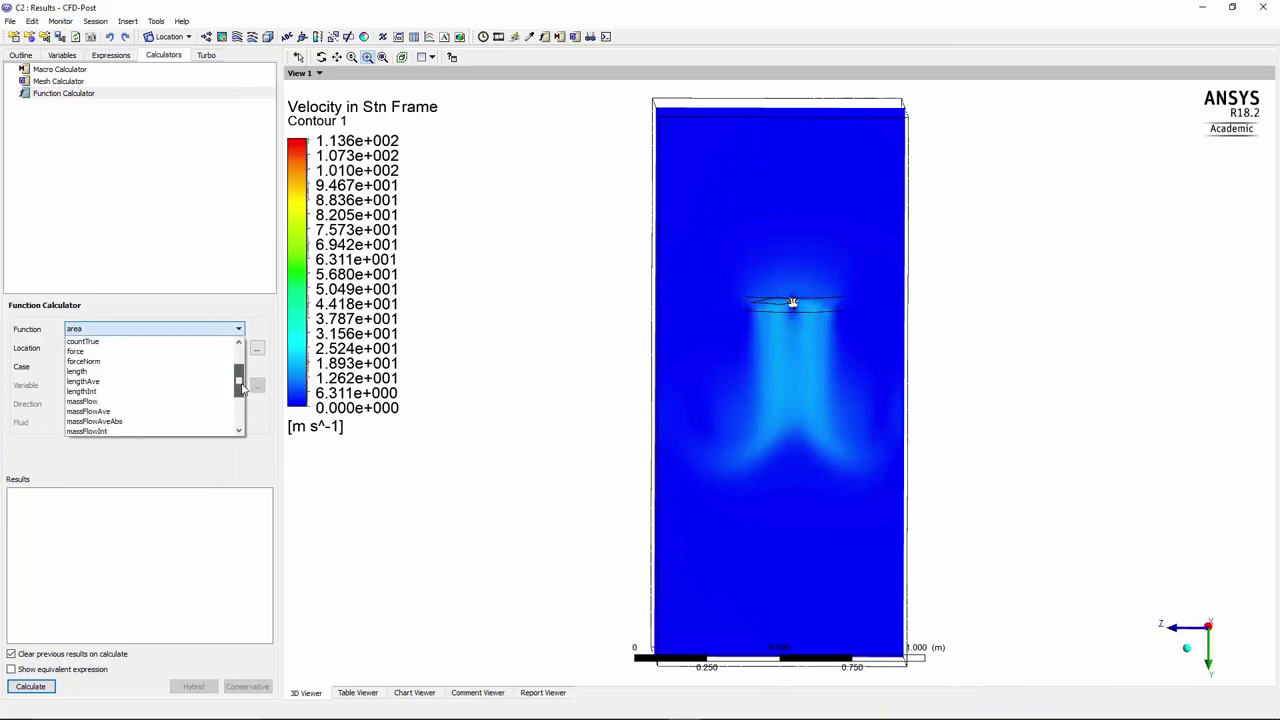
click(140, 372)
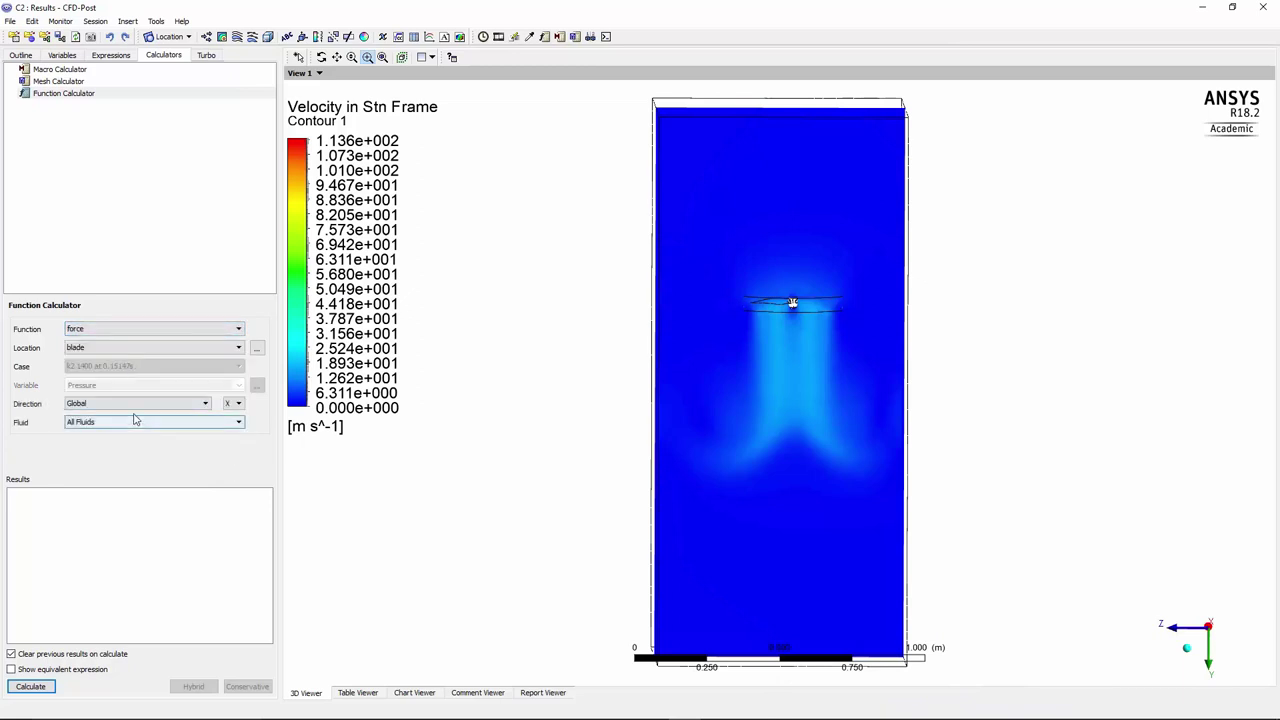
click(100, 350)
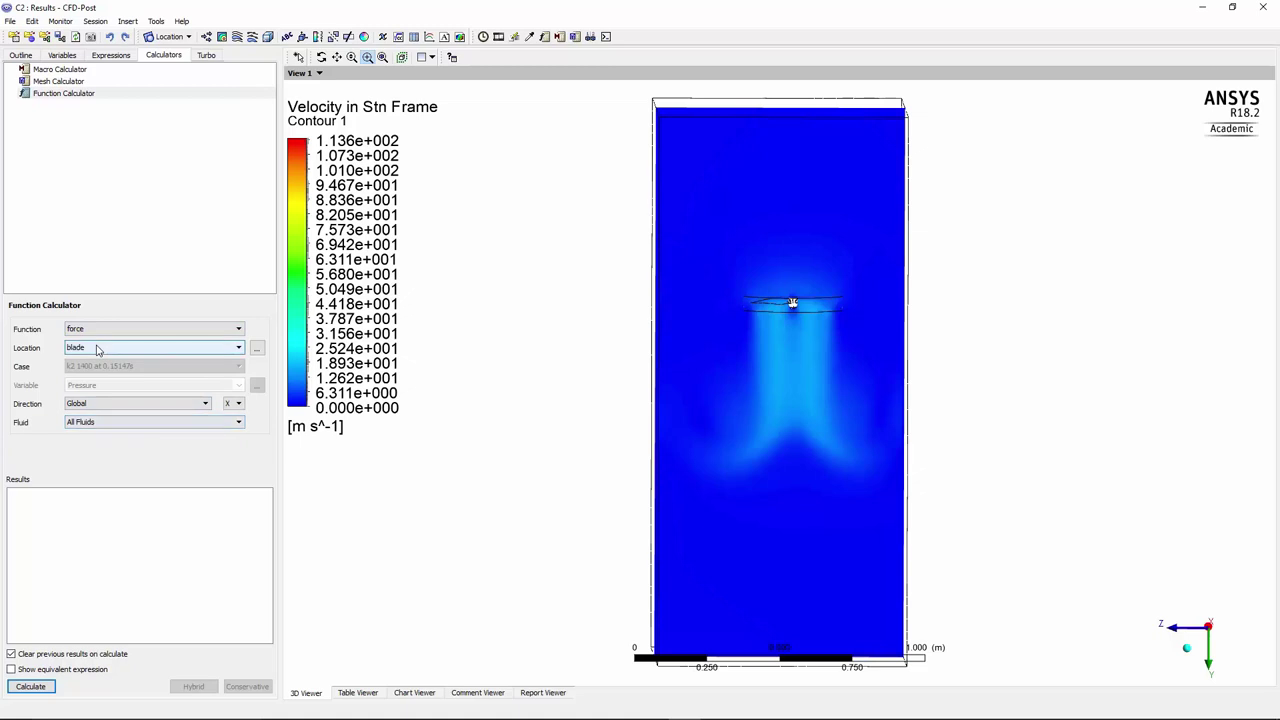
click(44, 685)
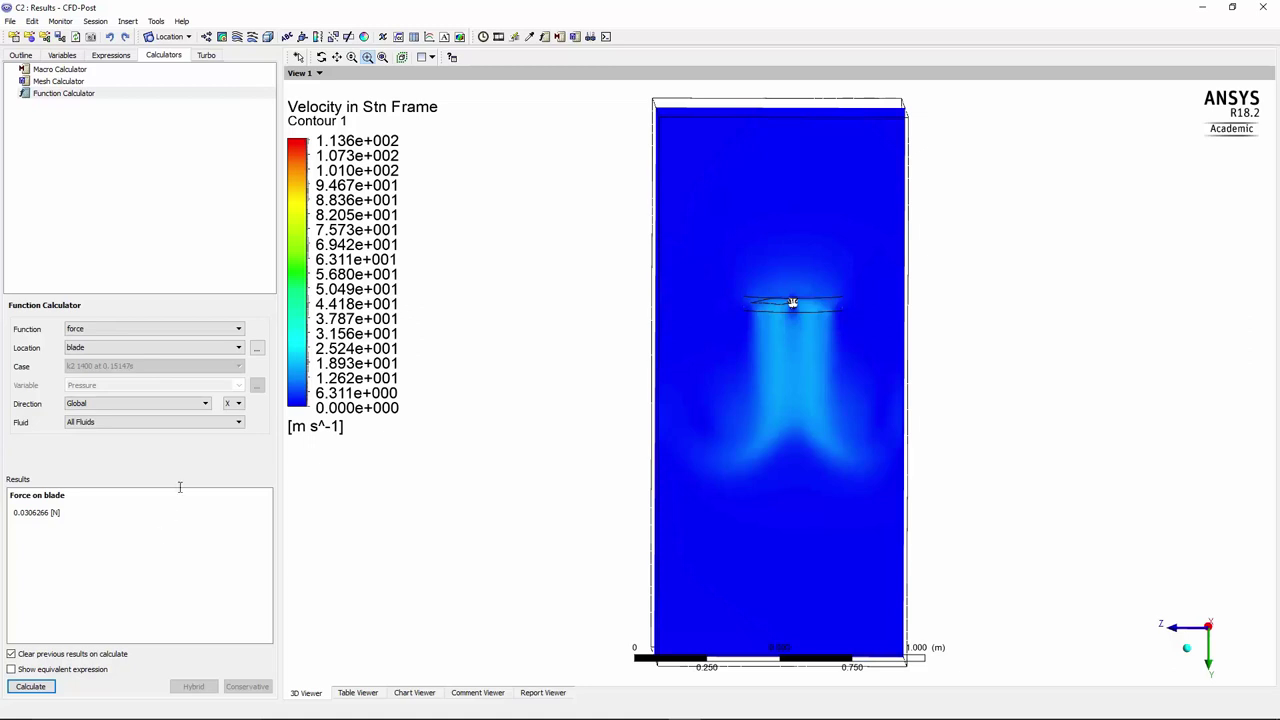
click(238, 404)
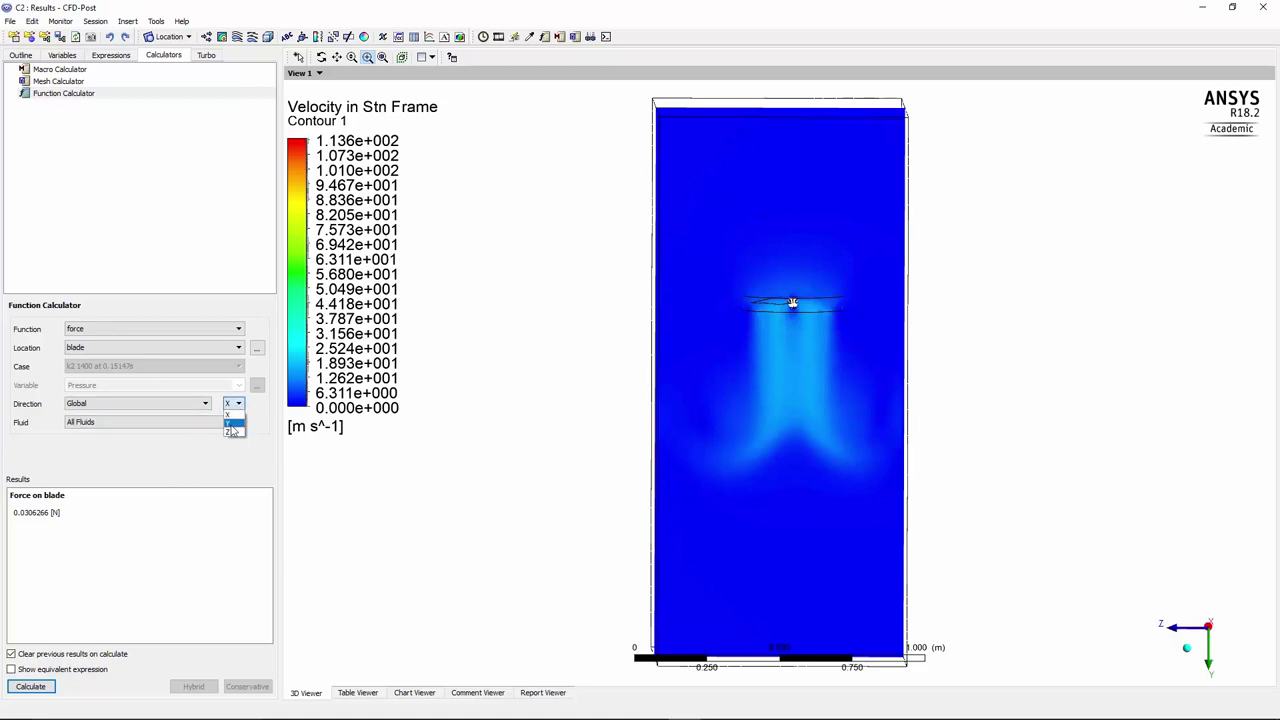
click(234, 425)
click(33, 686)
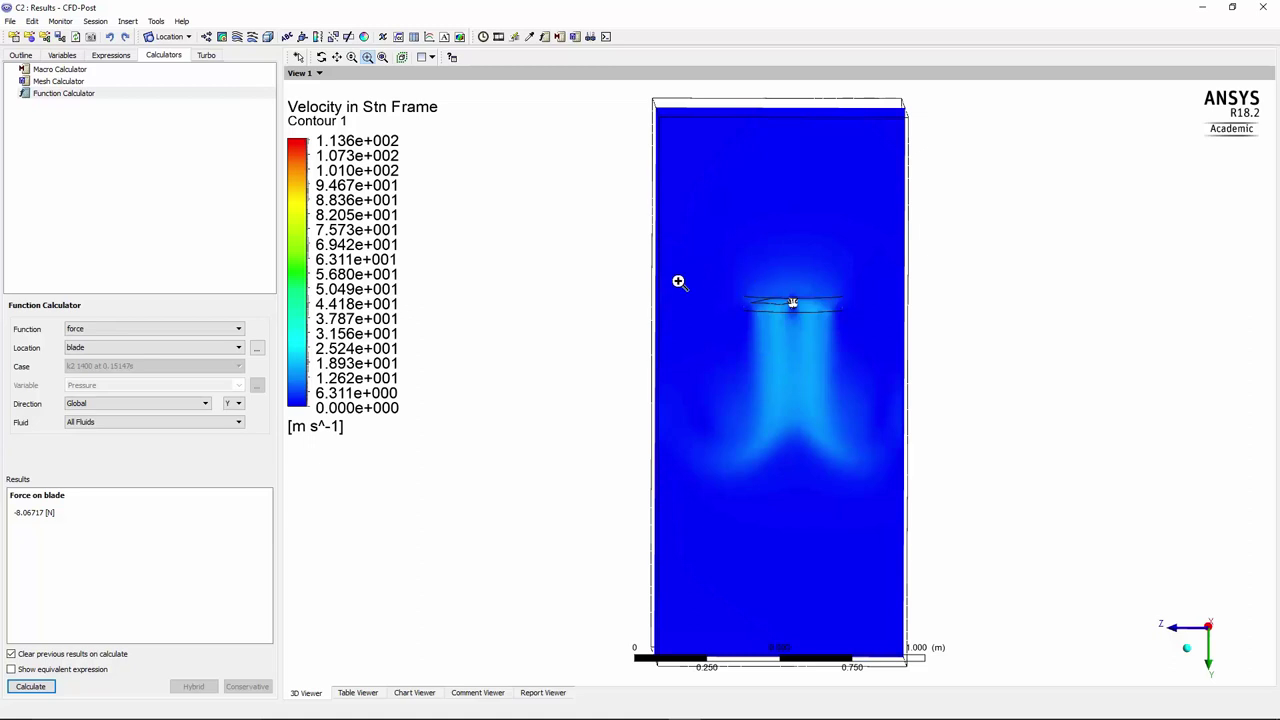
Load timestep 10 from the Timestep Selector and bring up Timestep Animation settings.
click(483, 37)
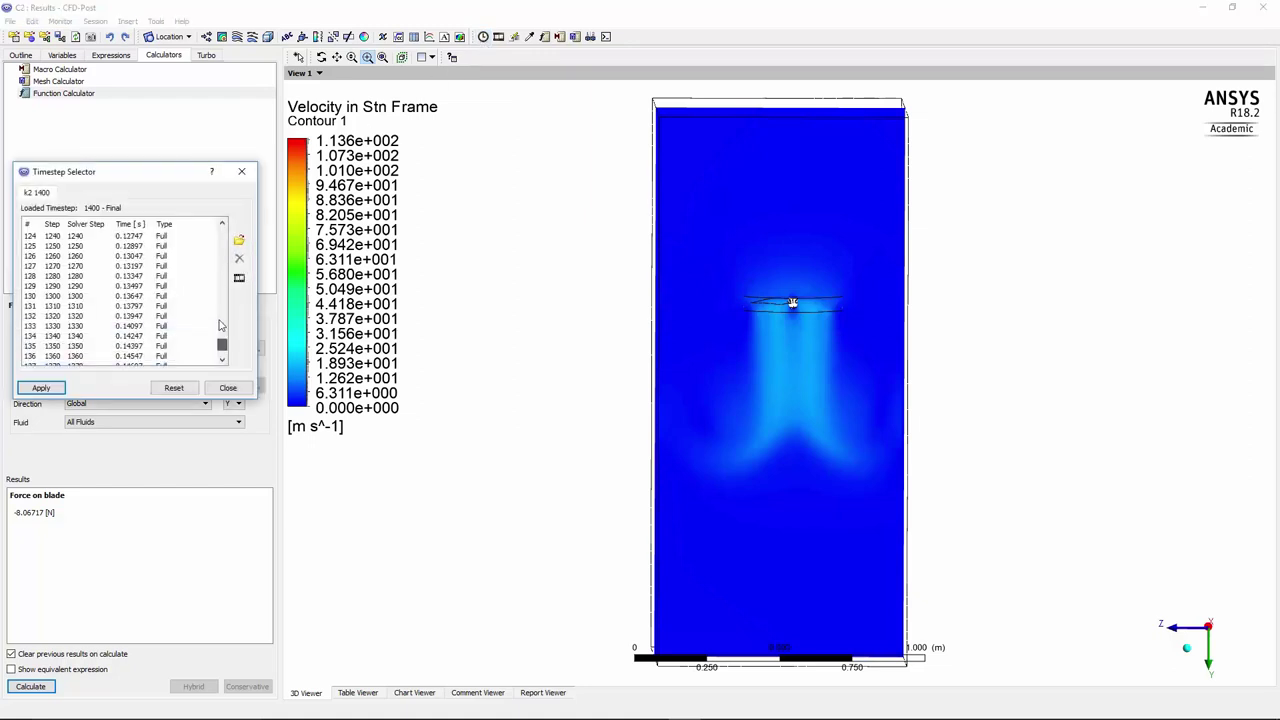
drag(222, 345, 222, 232)
click(184, 237)
double_click(183, 236)
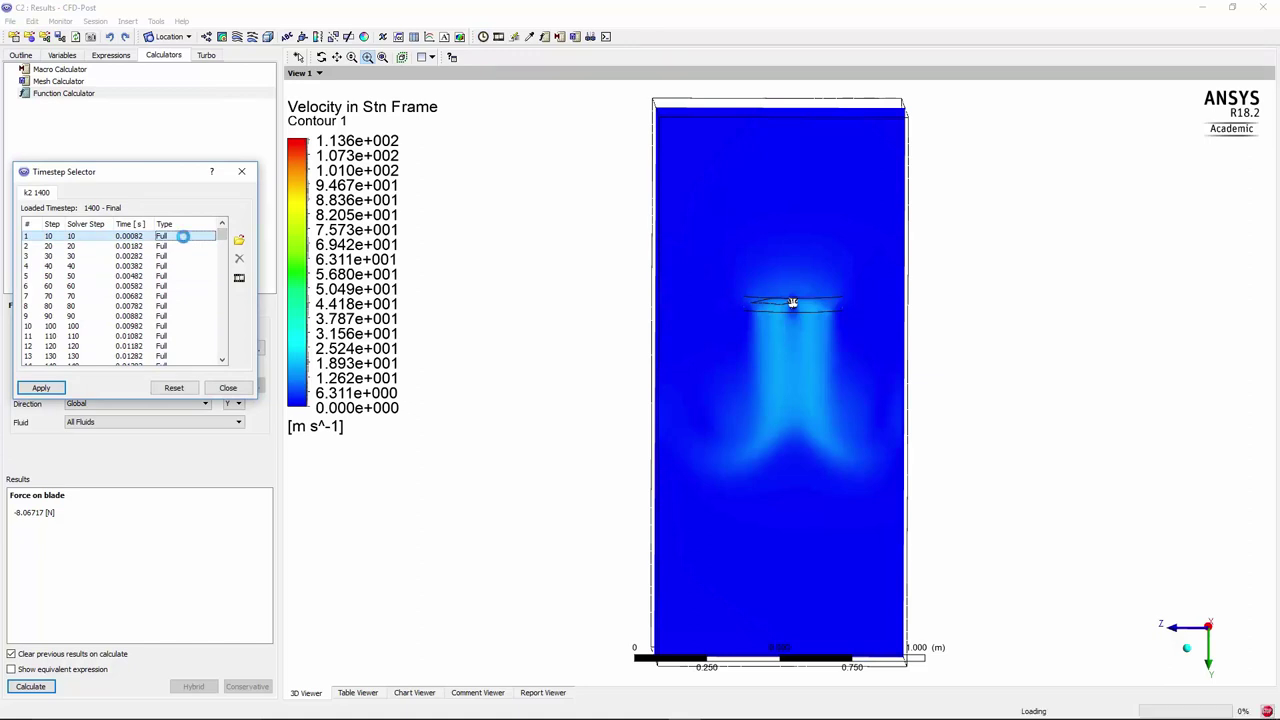
click(239, 279)
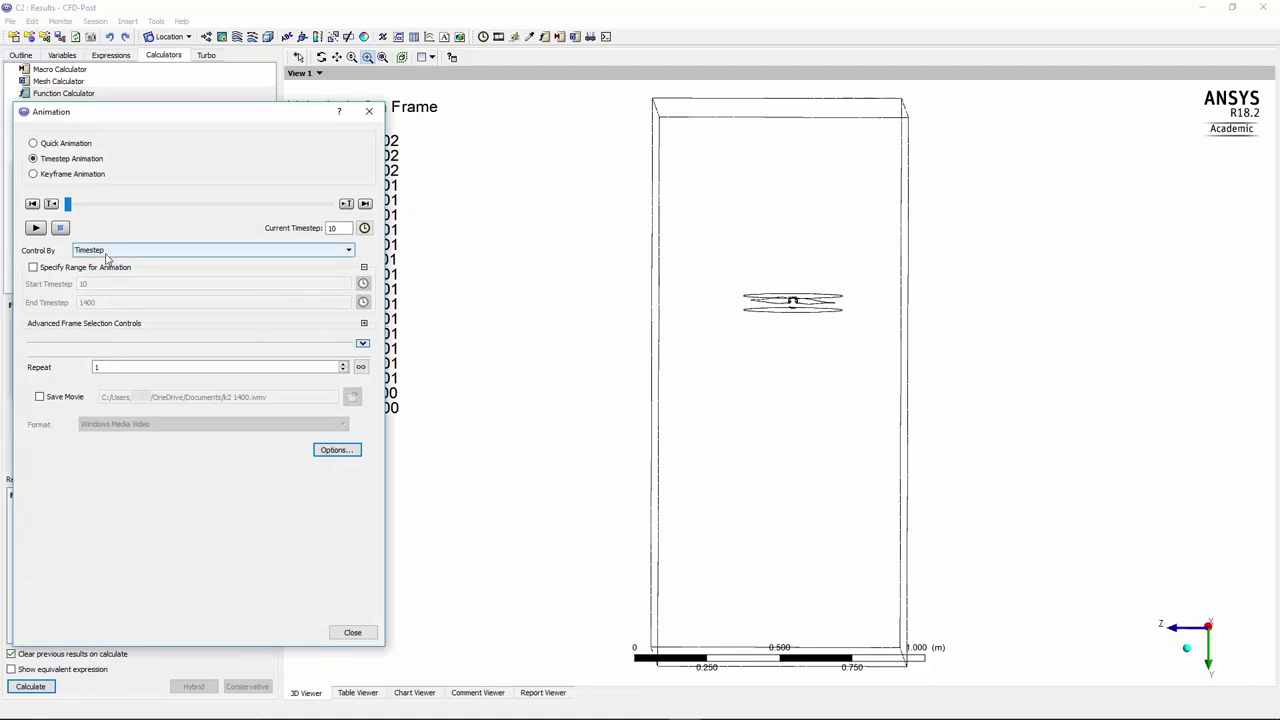
Enable Save Movie in MPEG4 format as k2 1400.mp4 and bring up its Options.
click(142, 367)
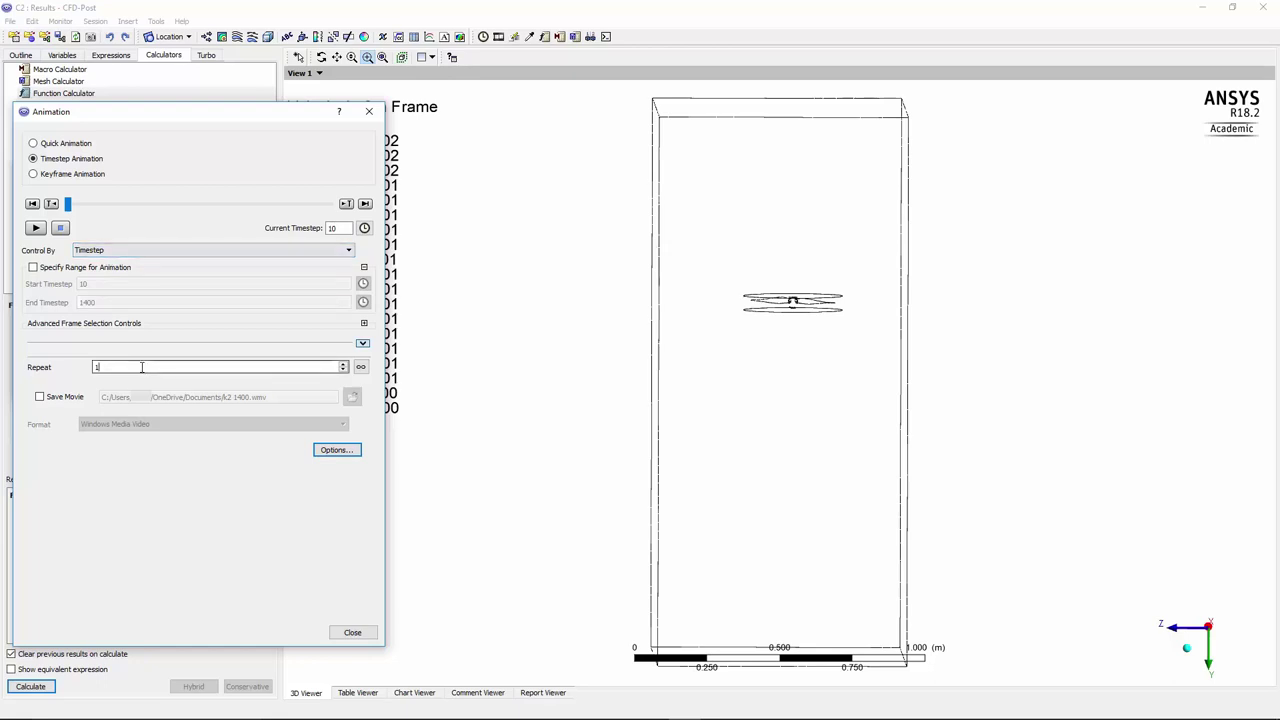
click(40, 397)
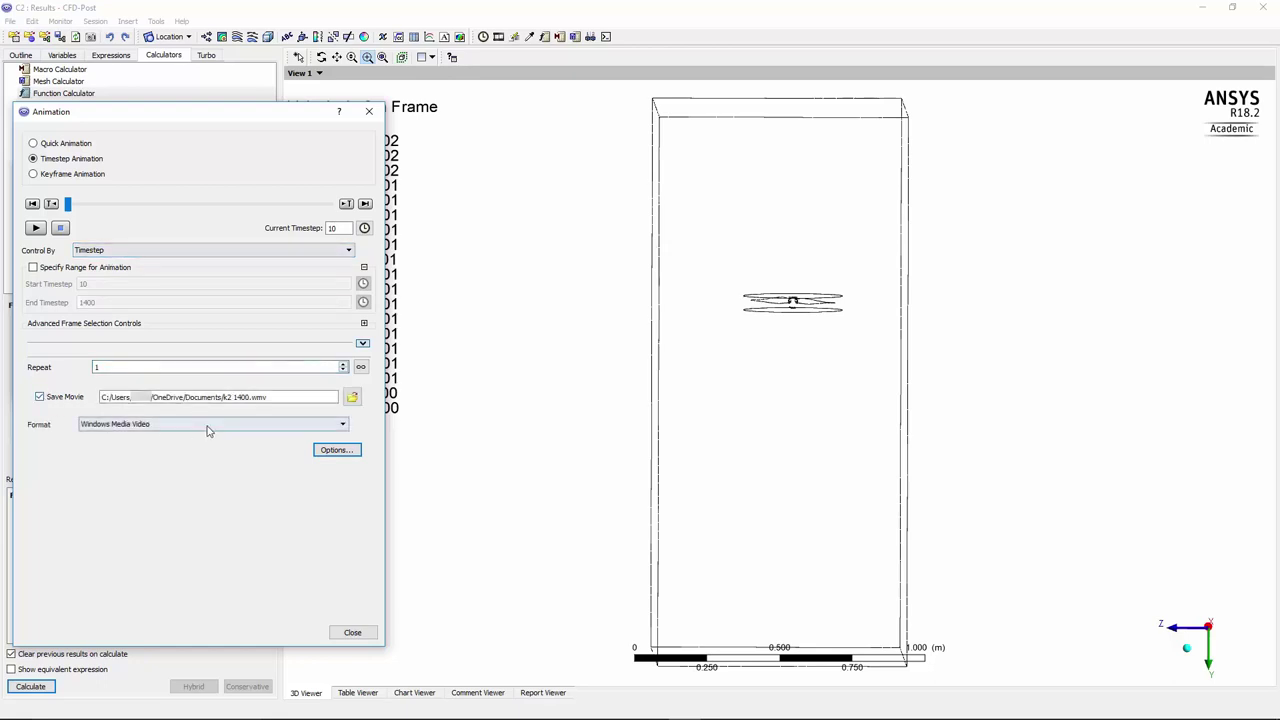
click(162, 428)
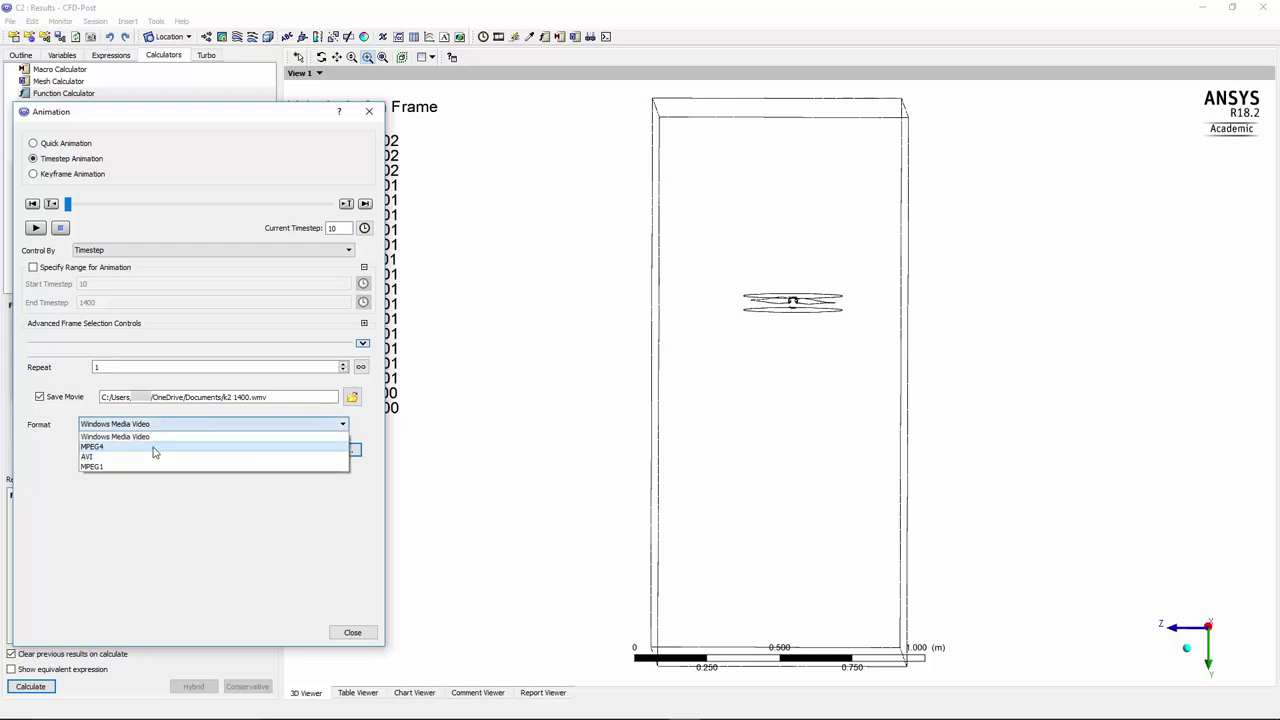
click(155, 452)
click(337, 450)
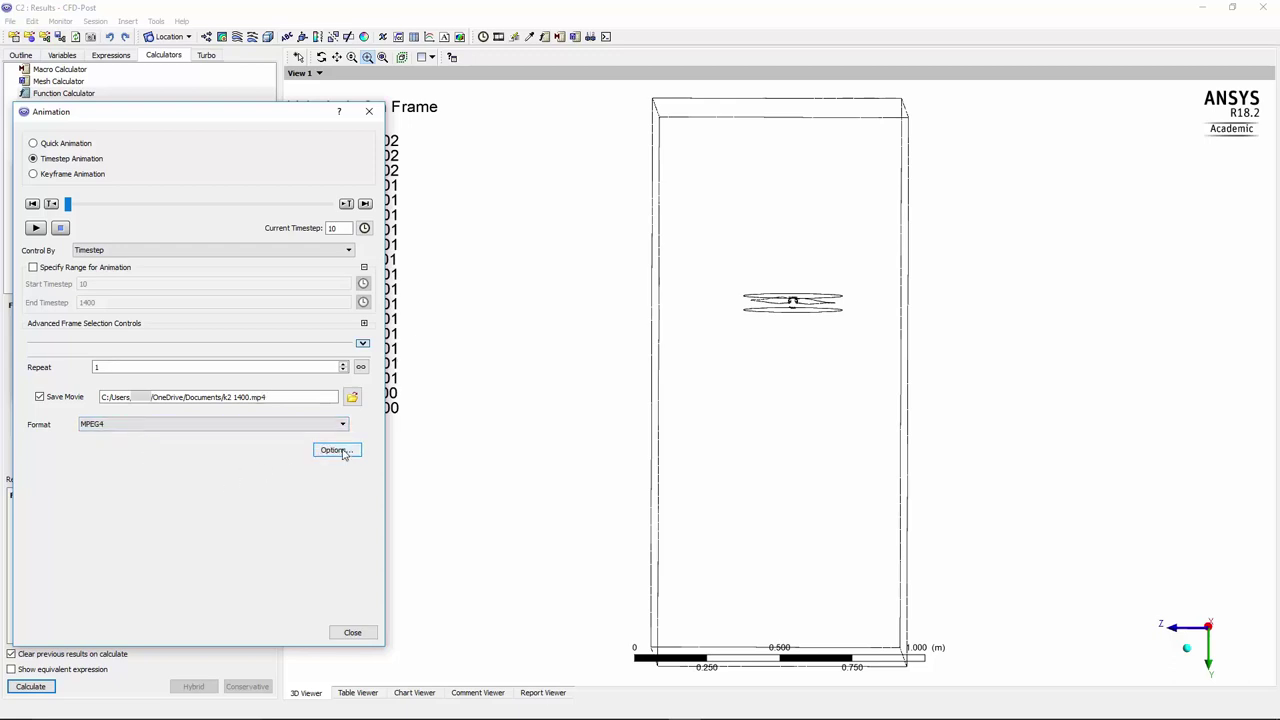
Set the movie export to HD Video 1080p with Highest quality, then play the timestep animation.
click(690, 391)
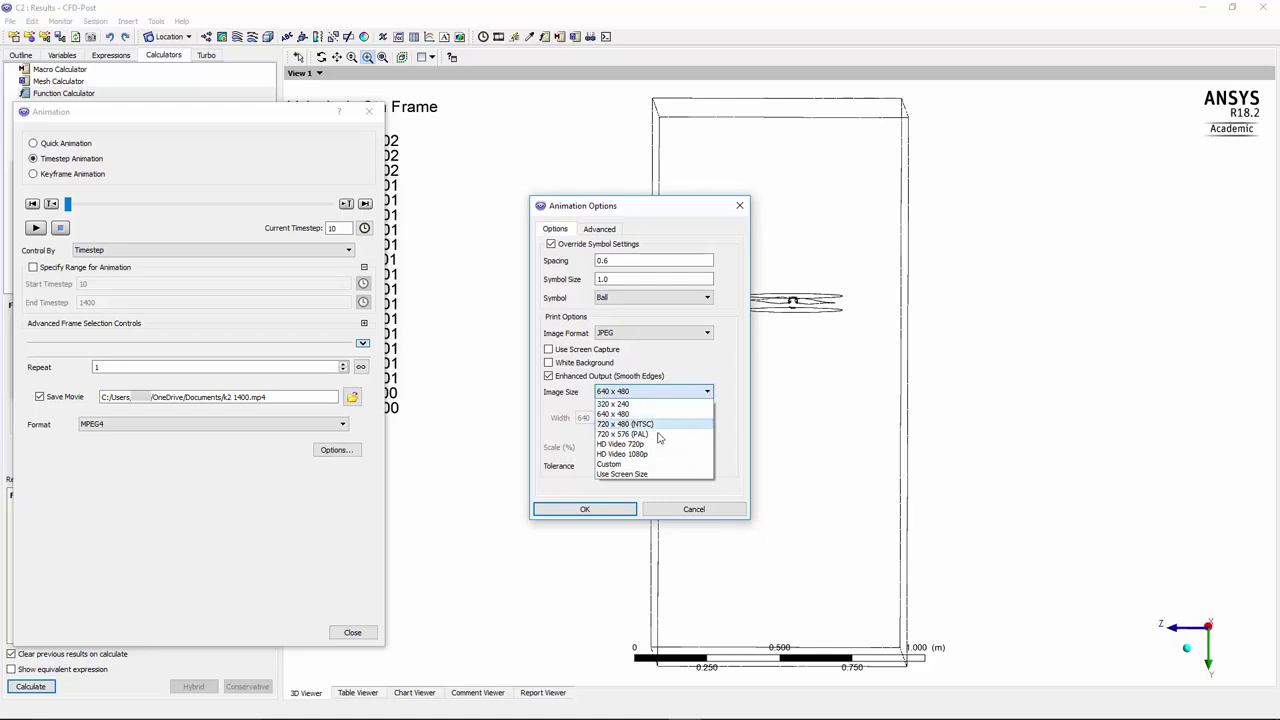
click(640, 454)
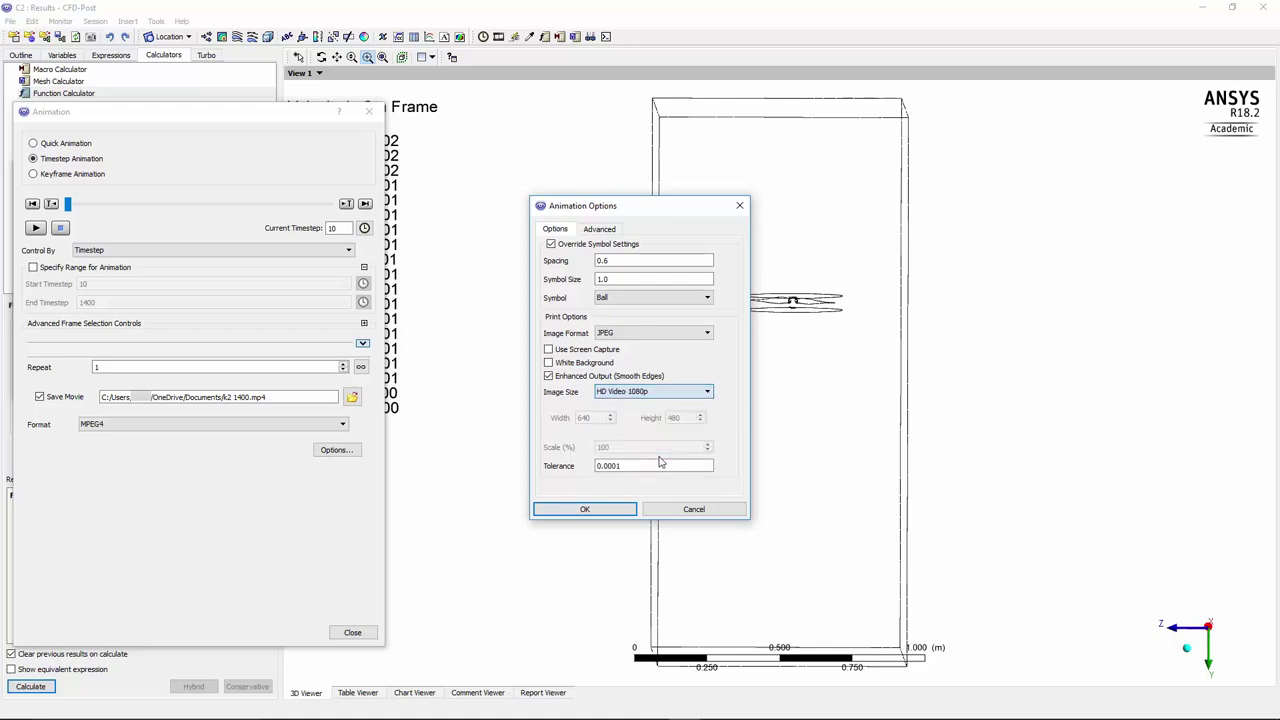
click(600, 229)
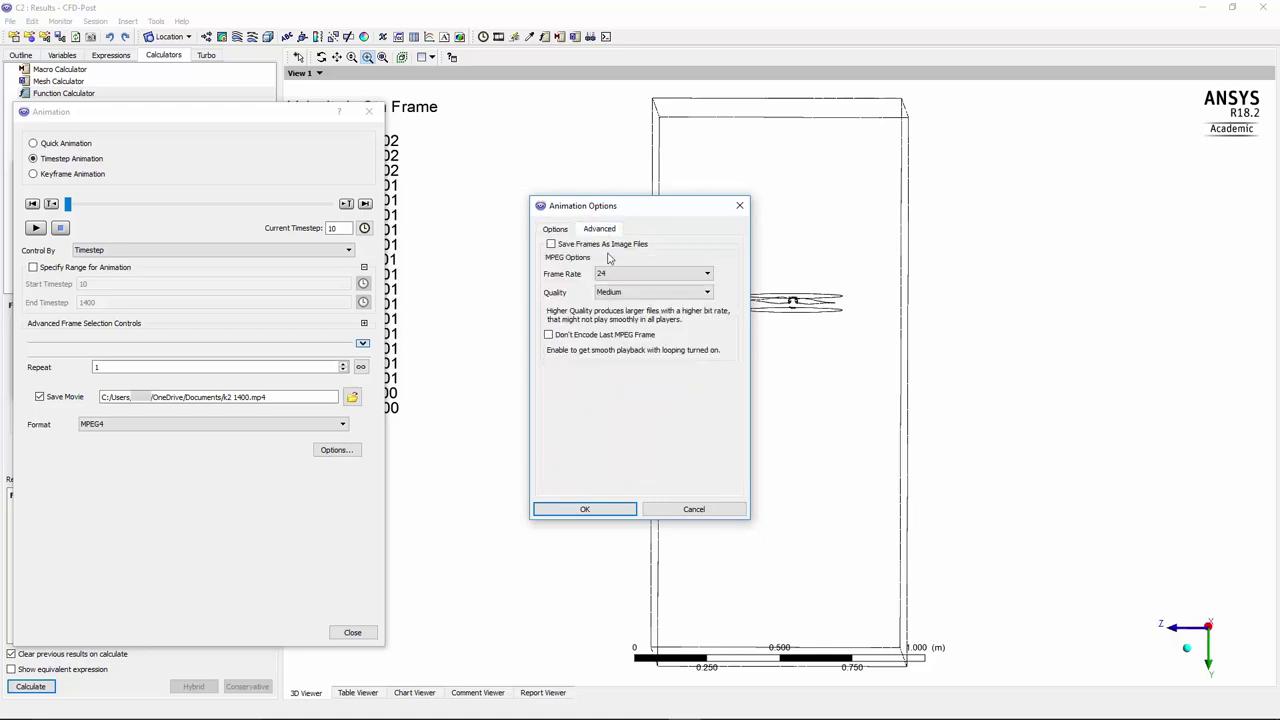
click(650, 292)
click(620, 301)
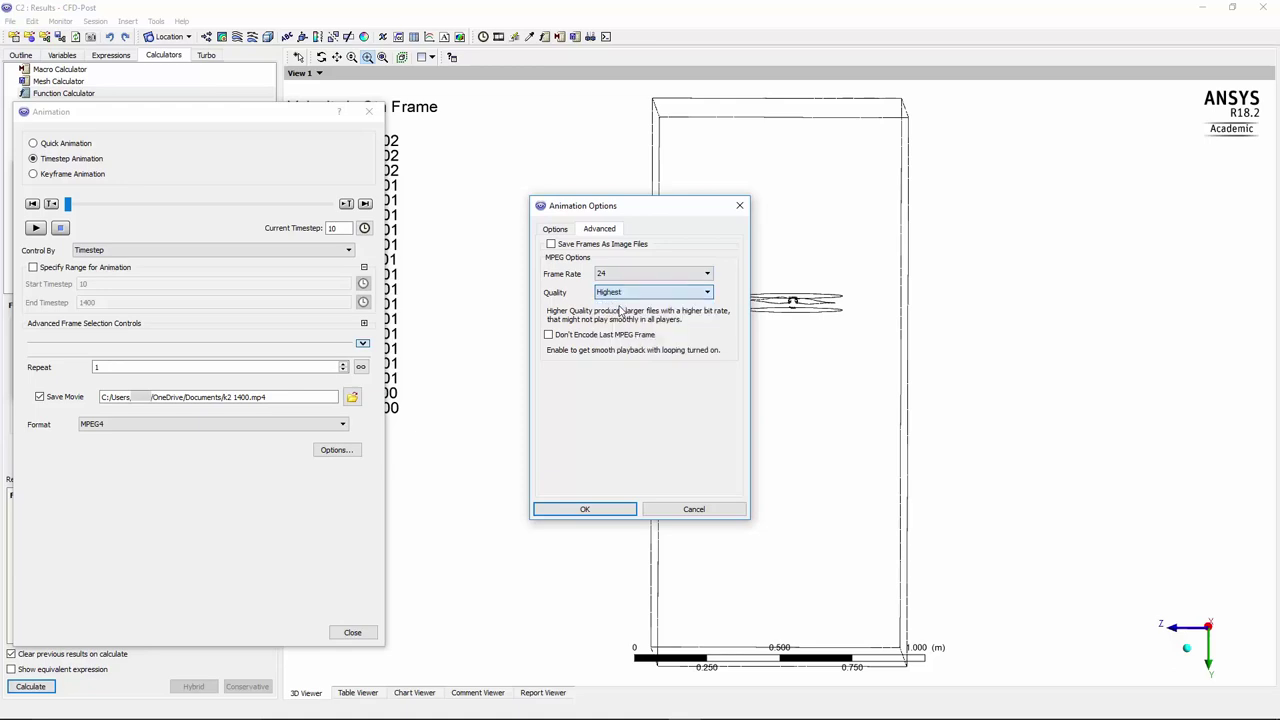
click(590, 510)
click(36, 229)
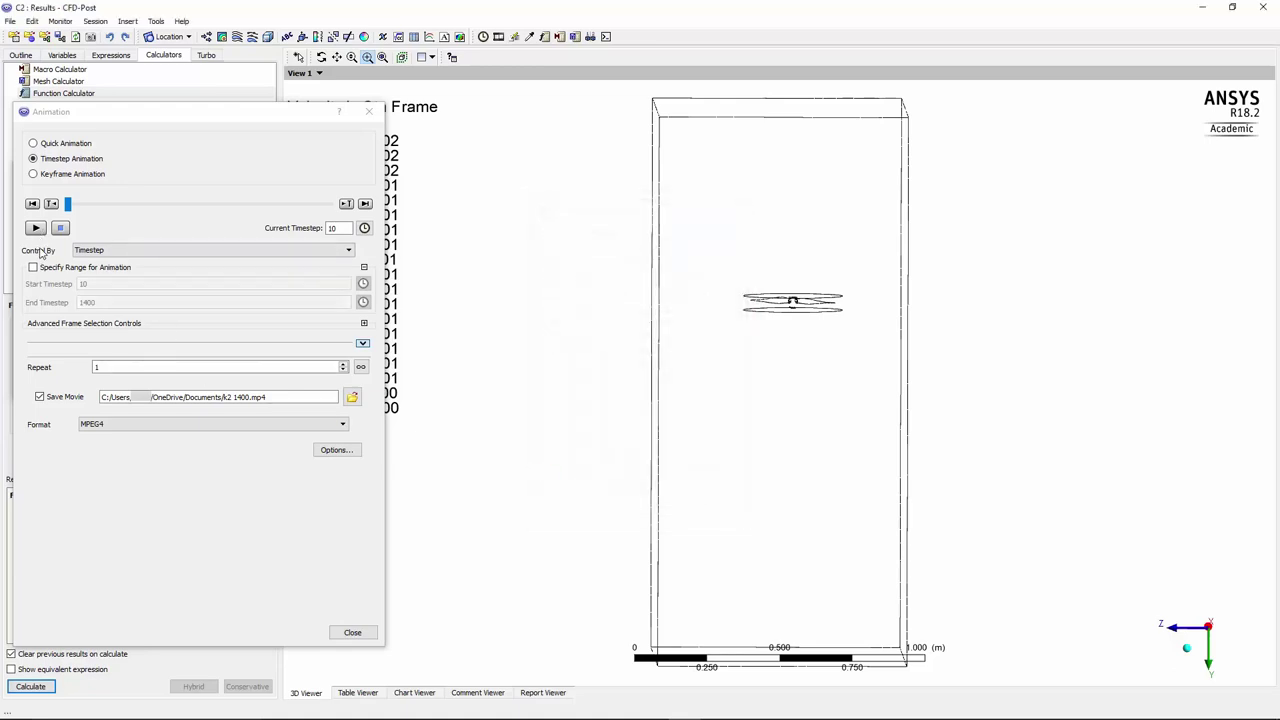